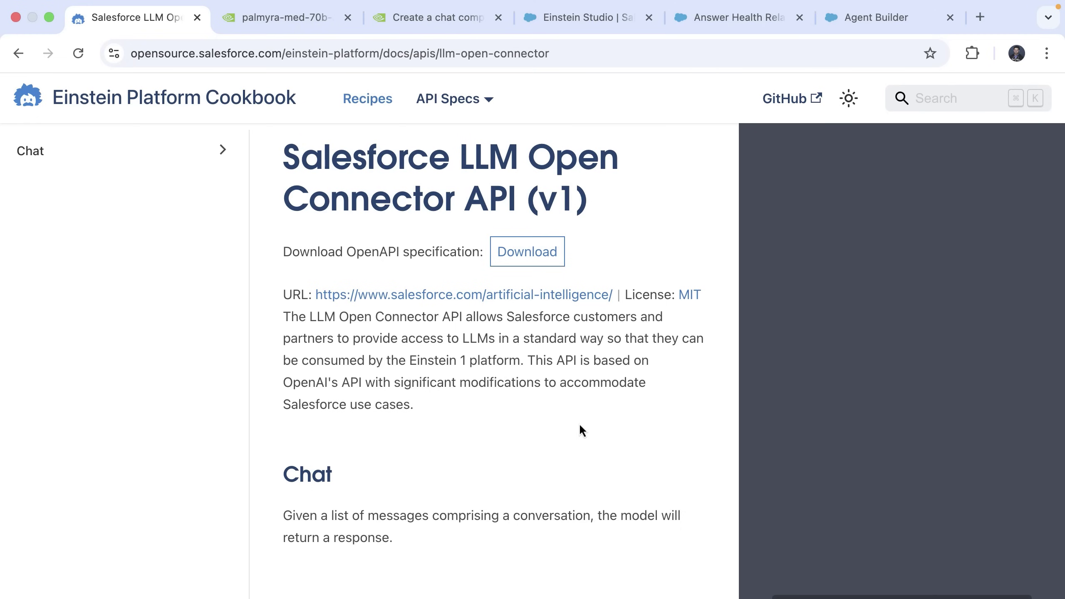
Scroll the LLM Open Connector docs to the chat completion schema, then go to the palmyra-med-70b-32k page
scroll(580, 427, down, 7)
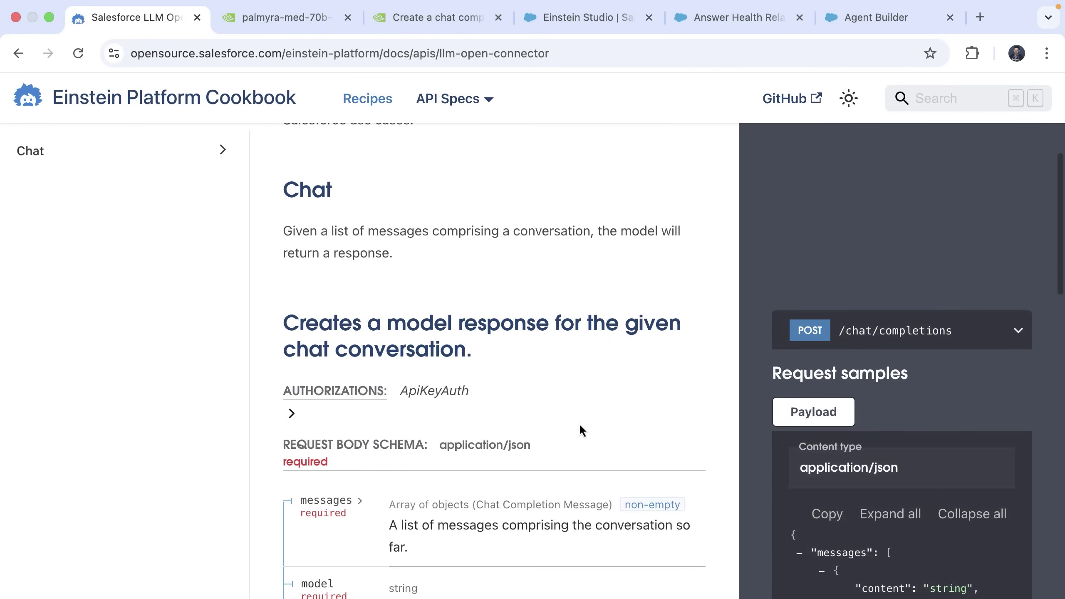
scroll(579, 423, down, 4)
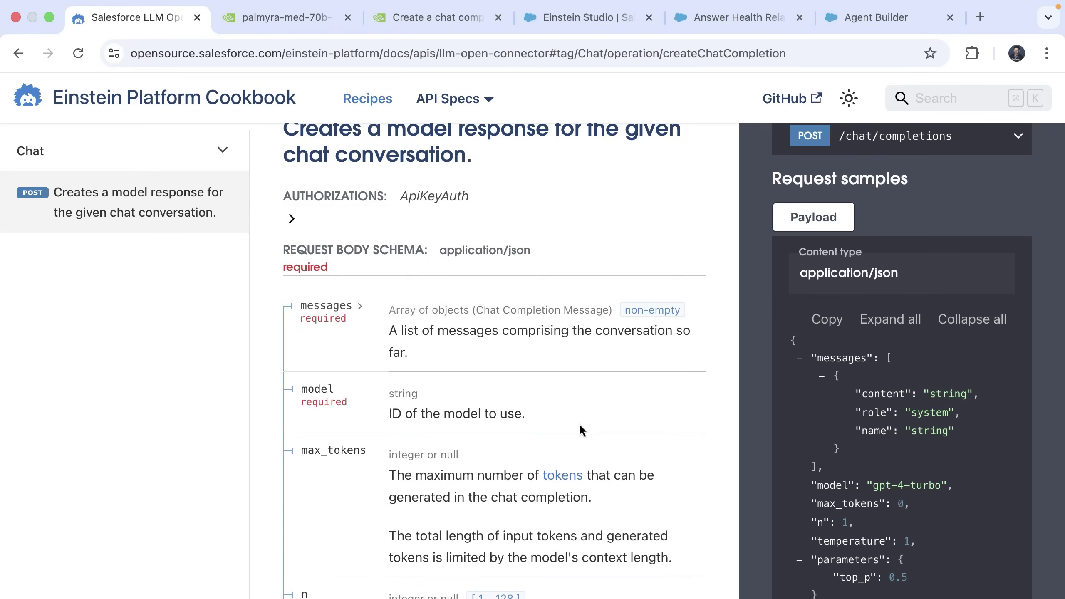
key(ctrl+Tab)
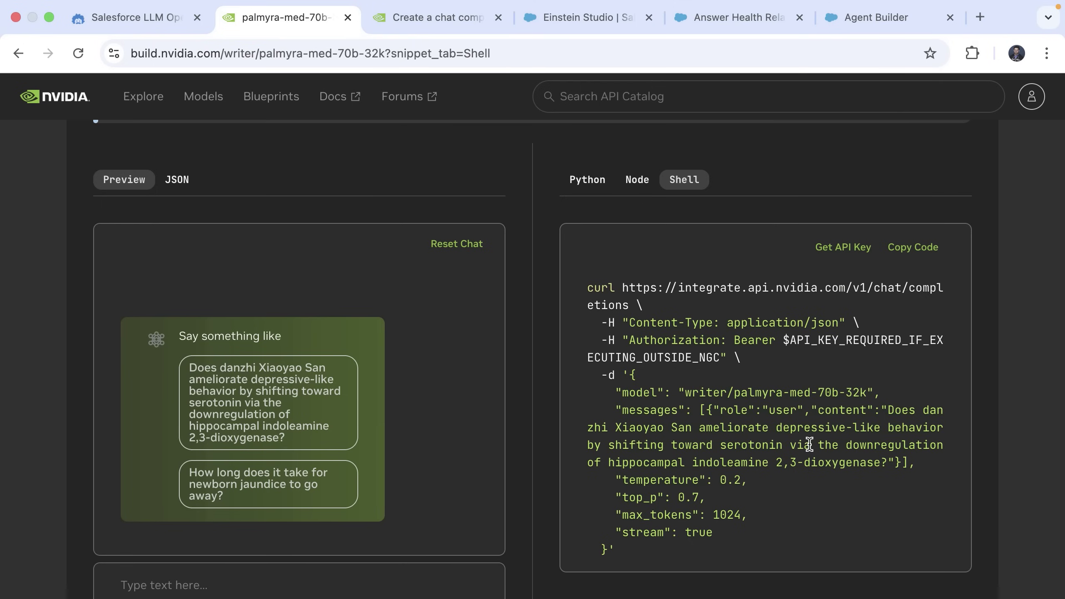
Move from the palmyra-med-70b-32k curl sample to the Create a chat completion reference
key(ctrl+Tab)
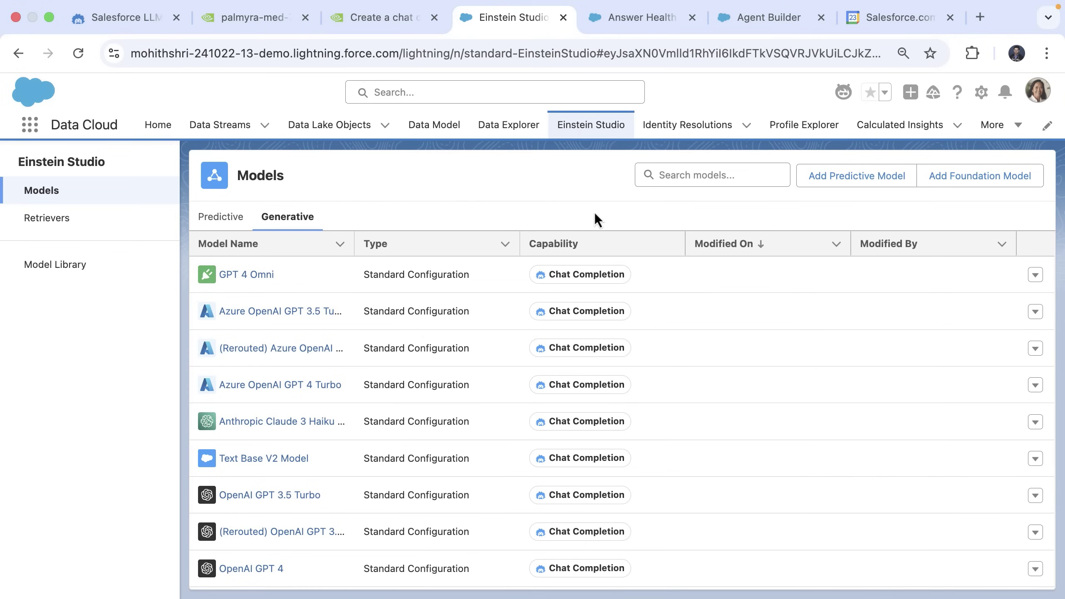
Start adding a foundation model using the Connect to your LLM option
click(958, 178)
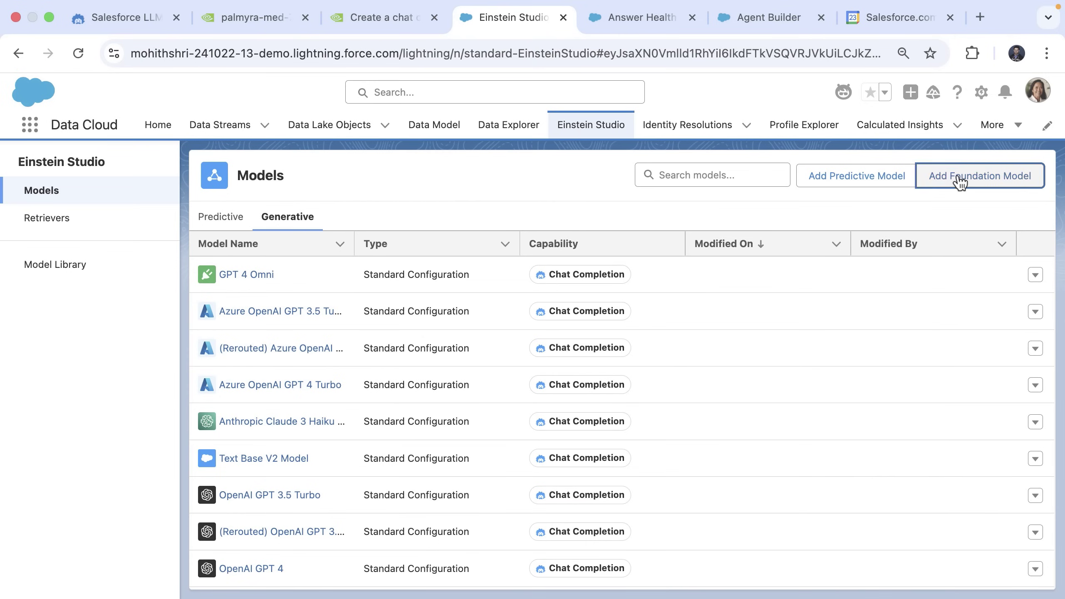
scroll(574, 344, down, 10)
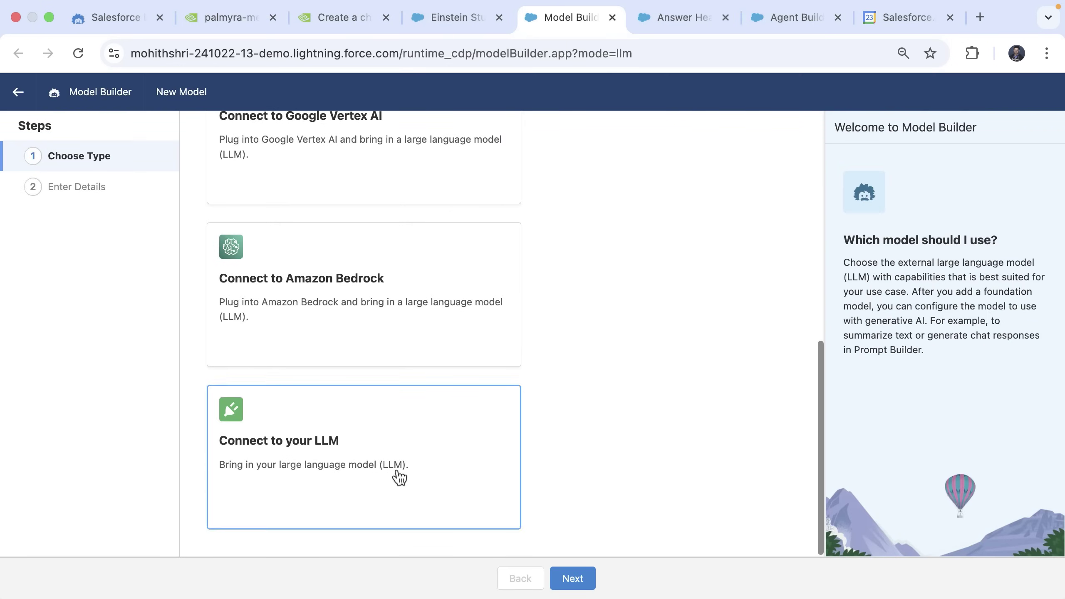
click(495, 419)
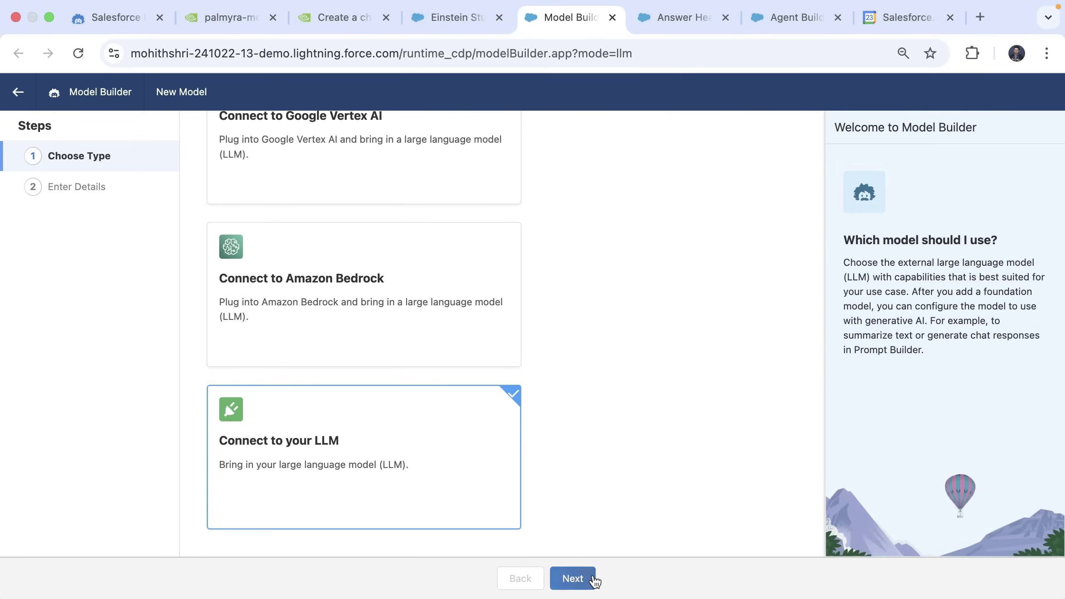
click(589, 579)
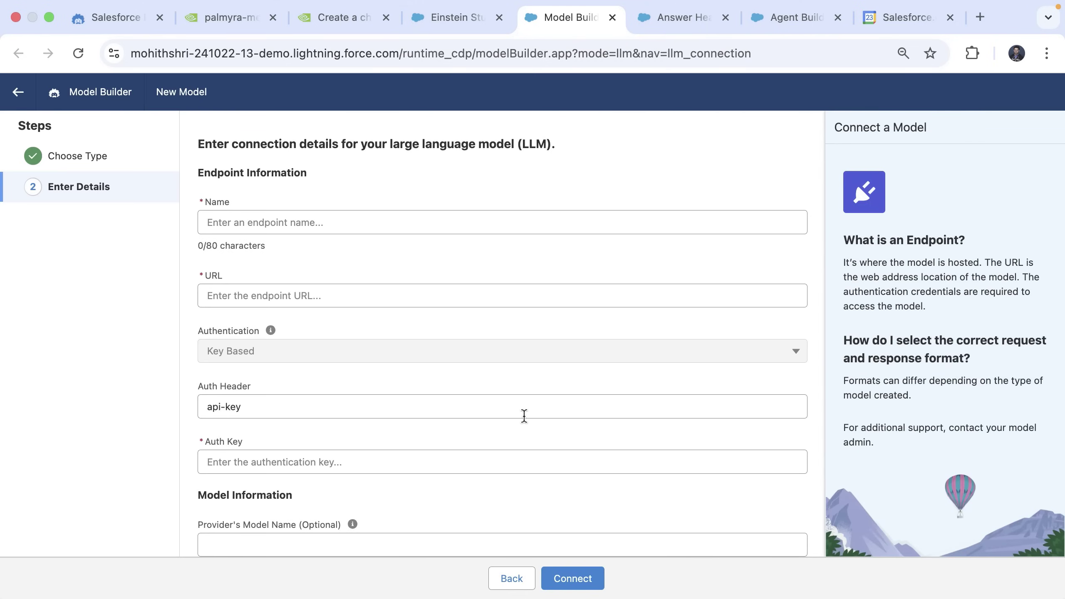
Name the connection writer/palmyra-med-70b and enter the NVIDIA chat completions URL
click(251, 221)
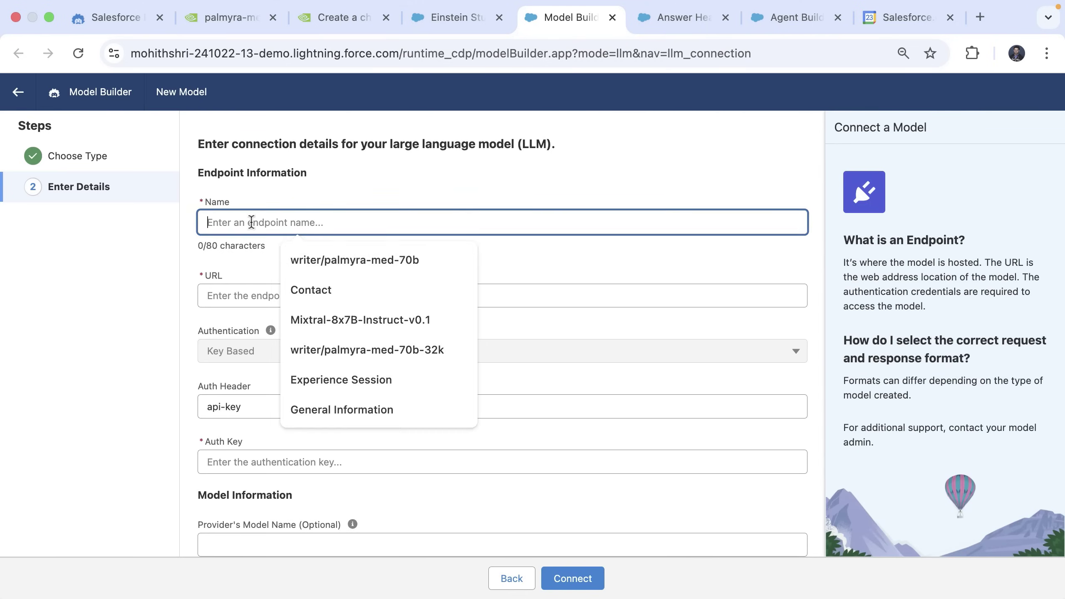
click(326, 261)
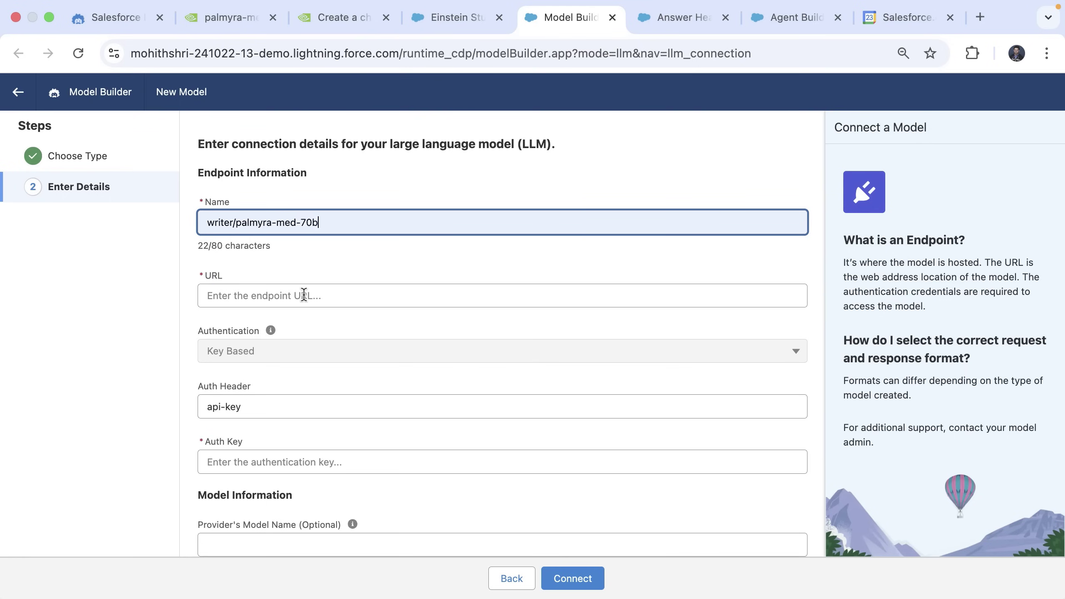
click(301, 296)
click(326, 335)
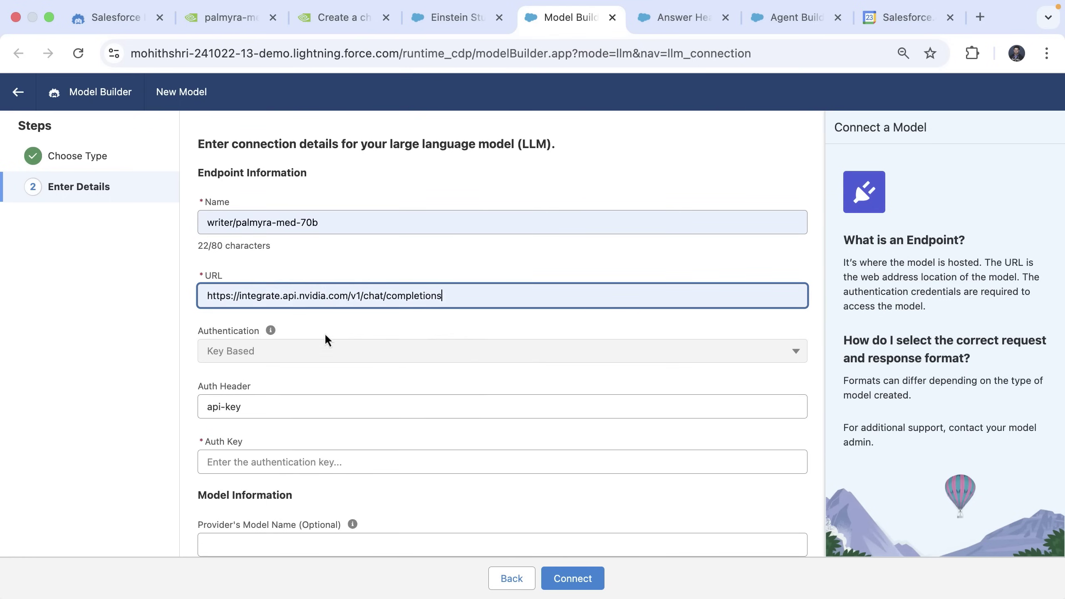
Replace the api-key auth header with Authorization and enter the NVIDIA API key
scroll(326, 340, down, 3)
click(276, 302)
key(super+a)
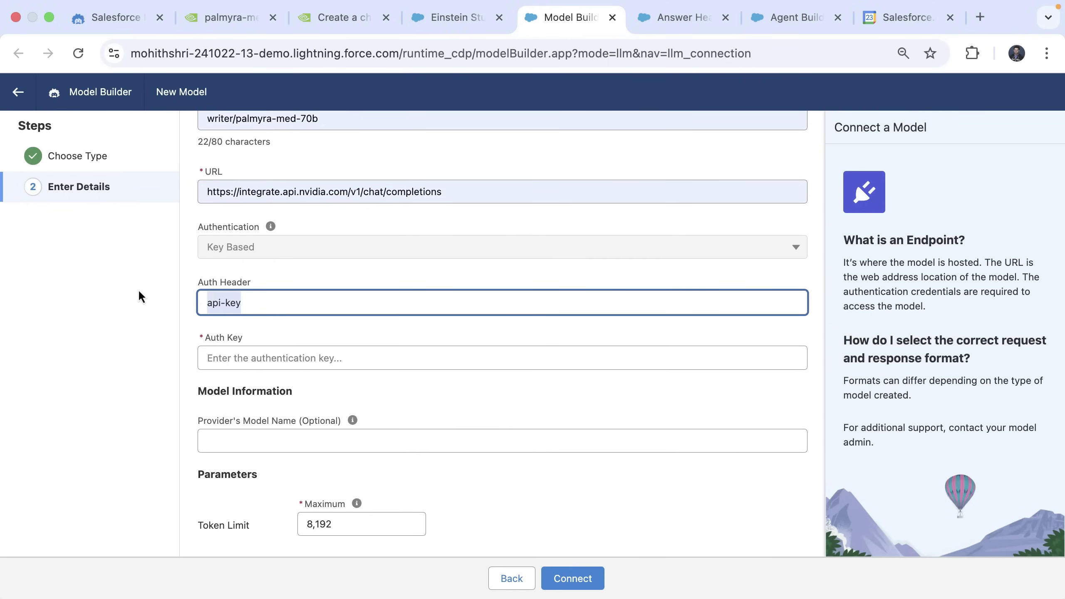
key(BackSpace)
text(Authorization)
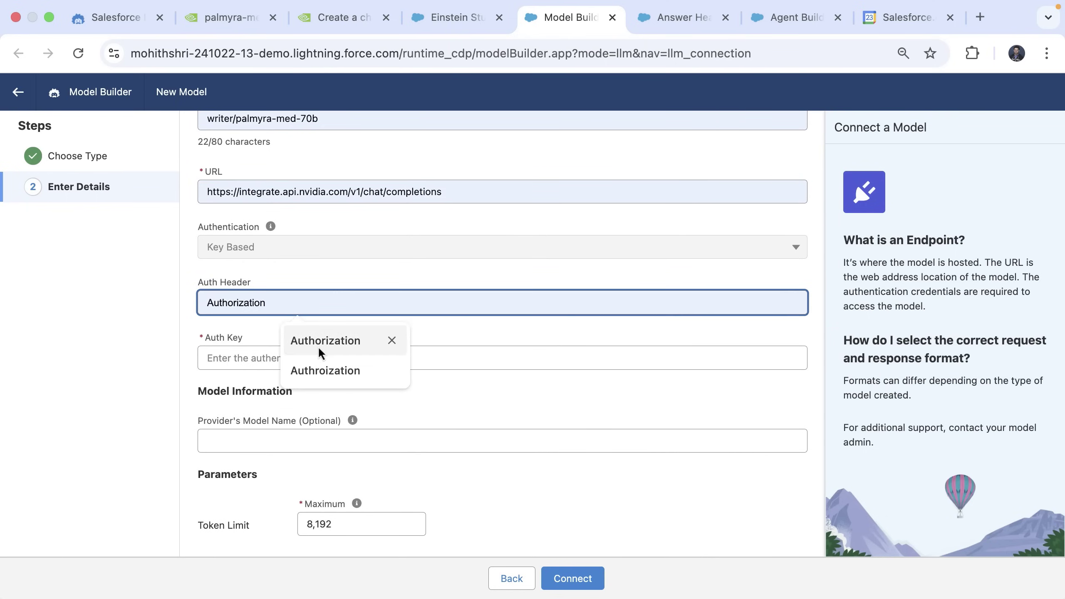
click(318, 347)
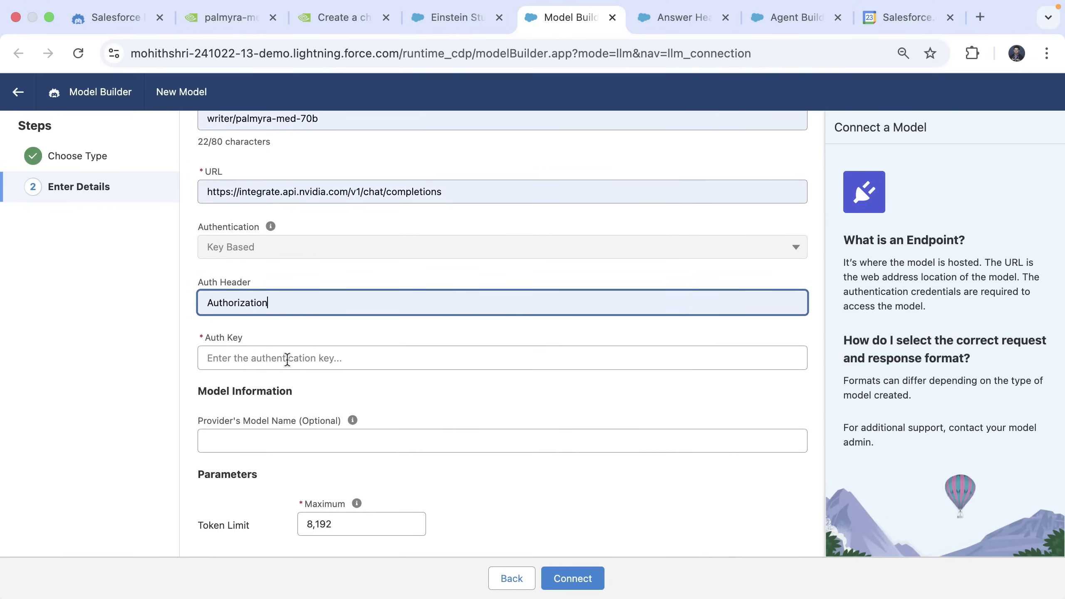
click(287, 359)
text(n)
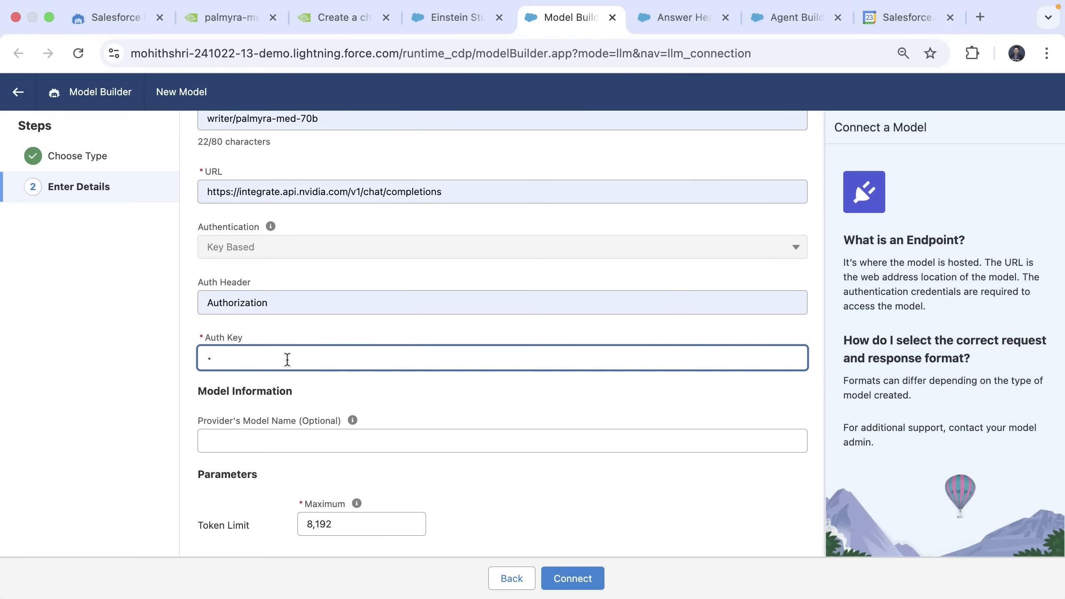
text(vapi-)
key(super+v)
Confirm the name and set the provider's model name to writer/palmyra-med-70b
scroll(397, 231, up, 3)
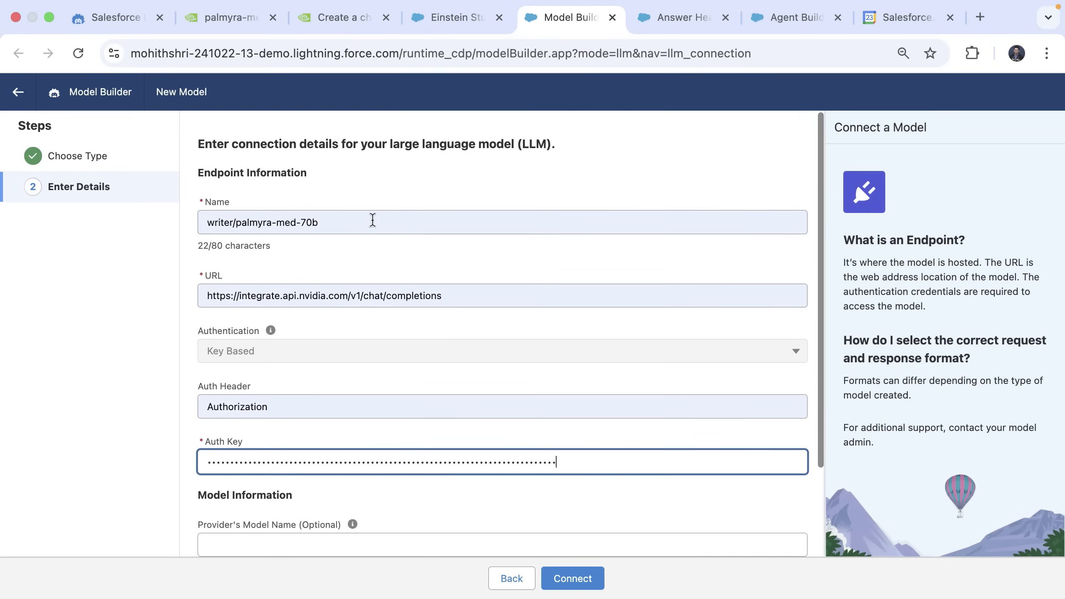
click(316, 221)
click(134, 277)
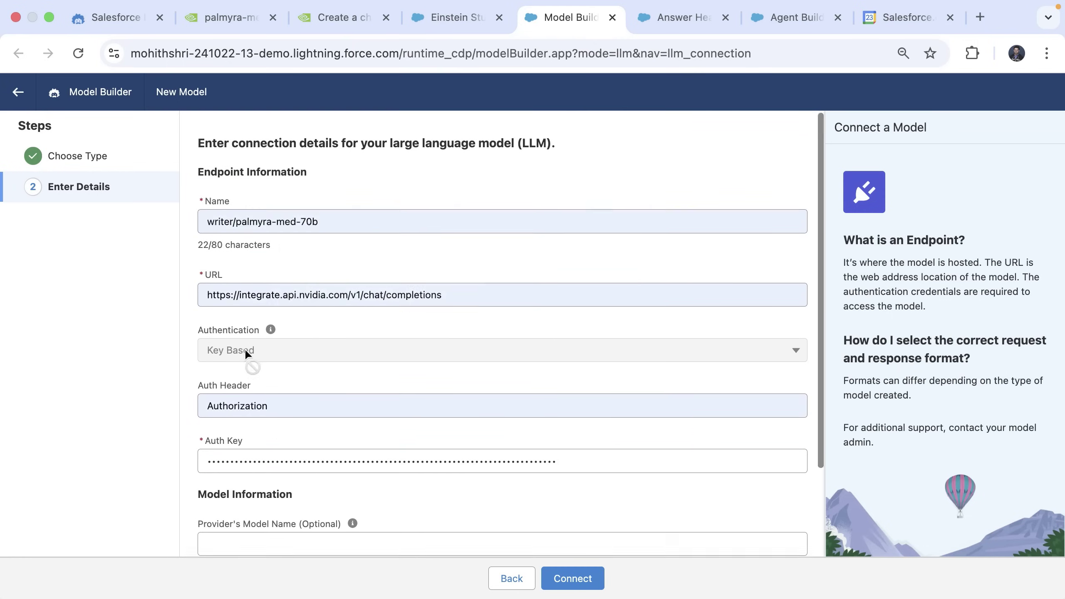
scroll(243, 369, down, 3)
click(228, 436)
text(writer/palmyra-med-70b)
click(261, 469)
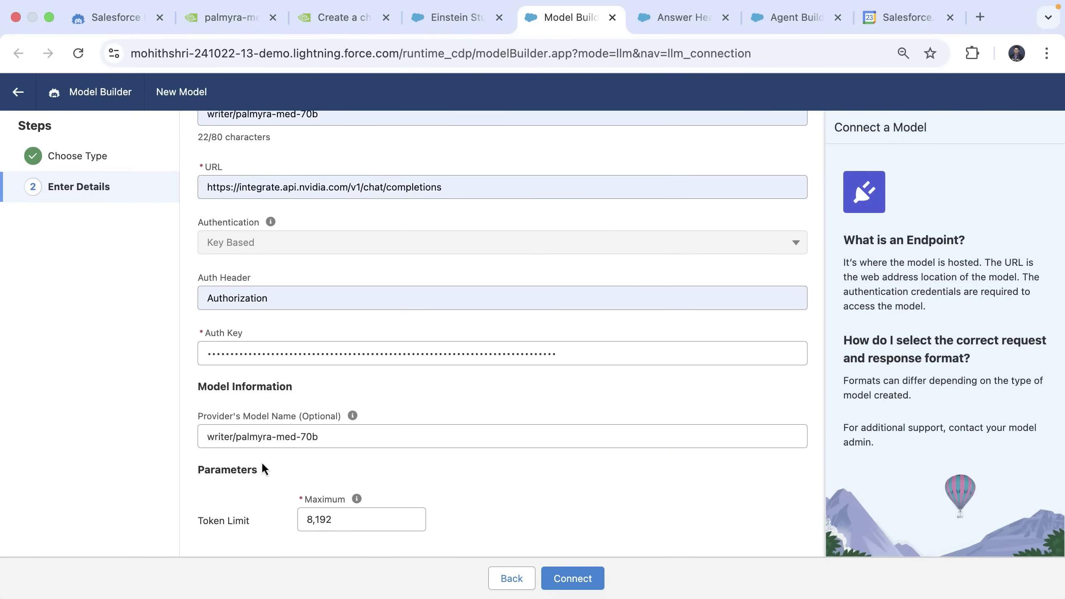
Connect the writer/palmyra-med-70b model and open a new configuration of it in the playground
click(571, 578)
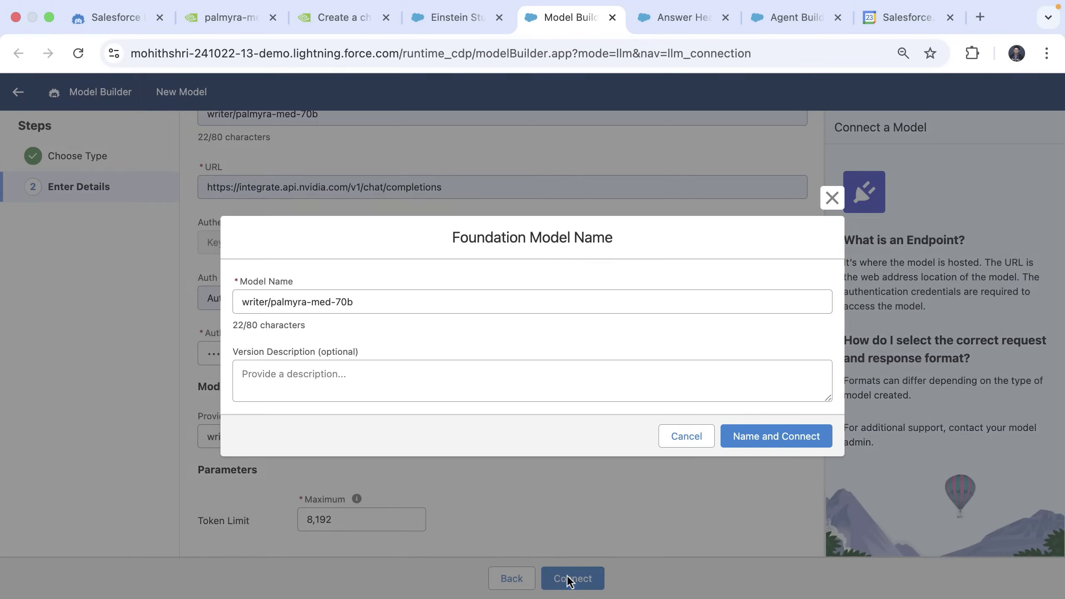
click(758, 439)
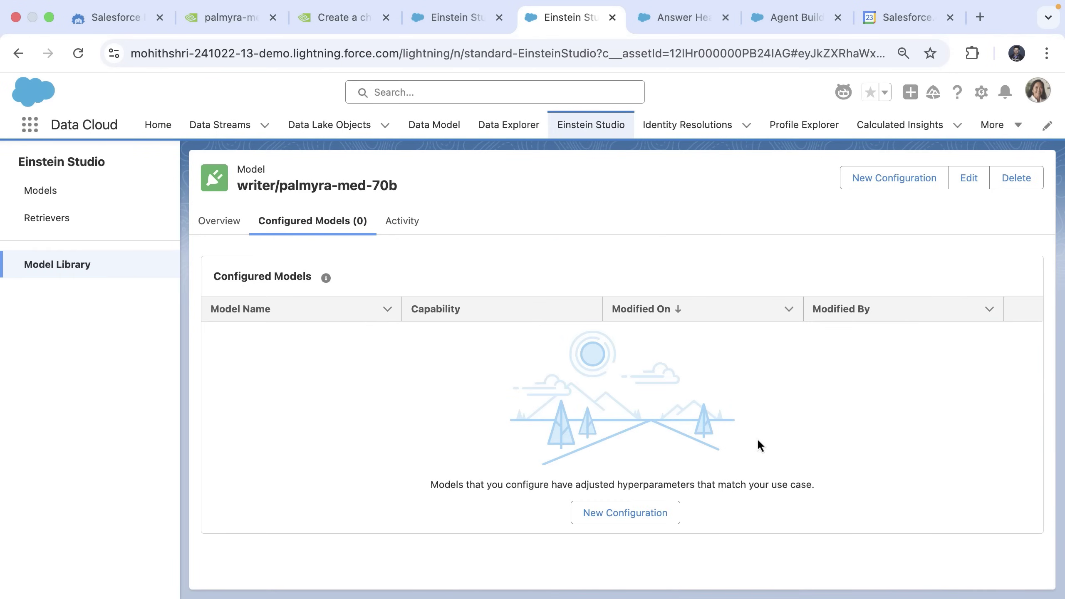
click(904, 186)
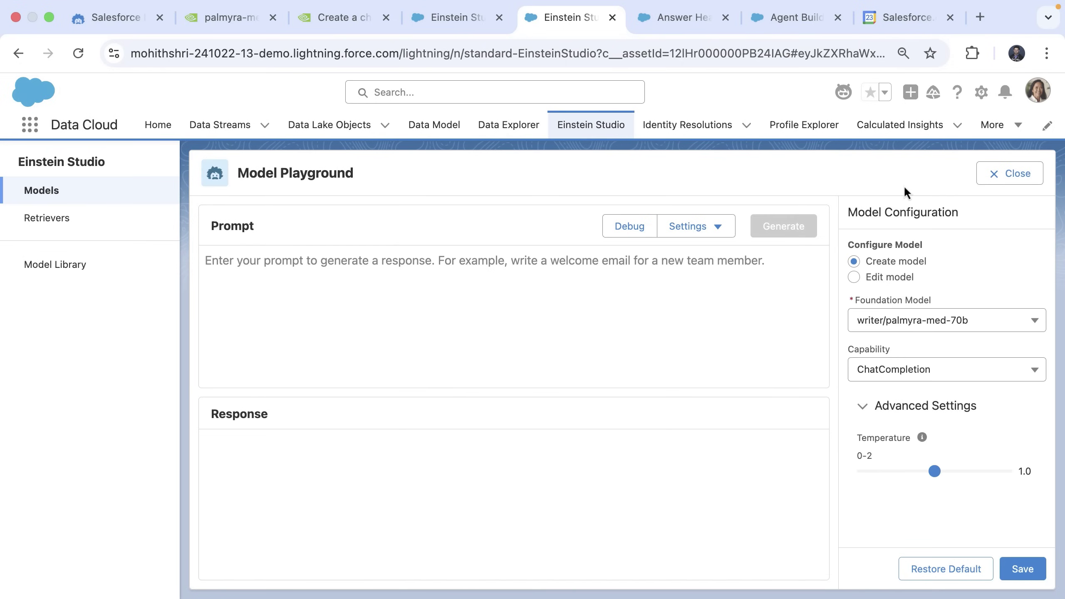
Generate an answer to 'How long does it take for a newborn jaundice to go away?' and review it
click(217, 263)
text(How )
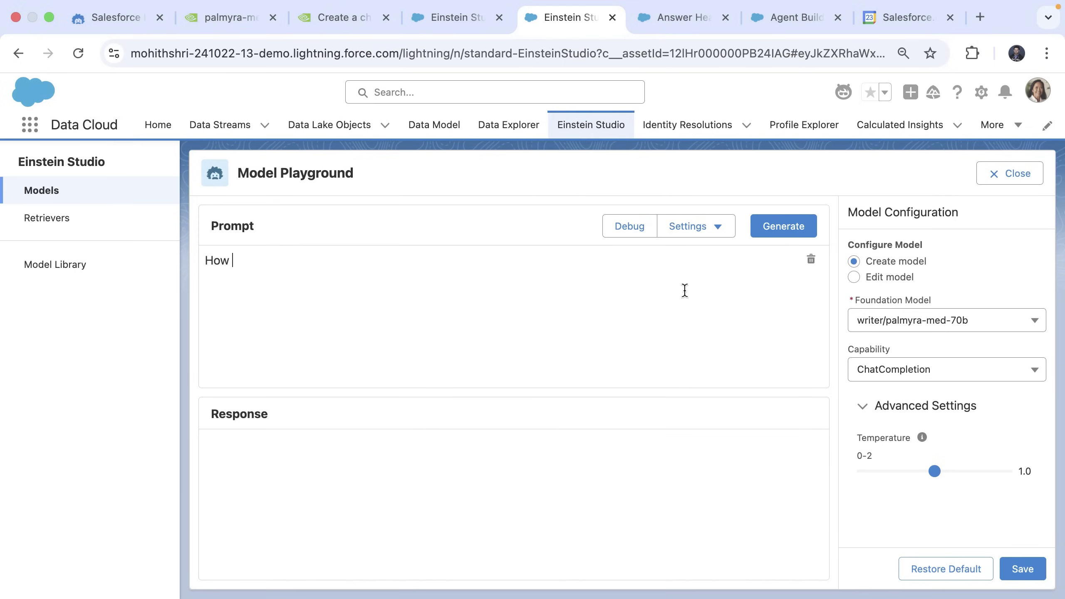
text(long does it take for a ne)
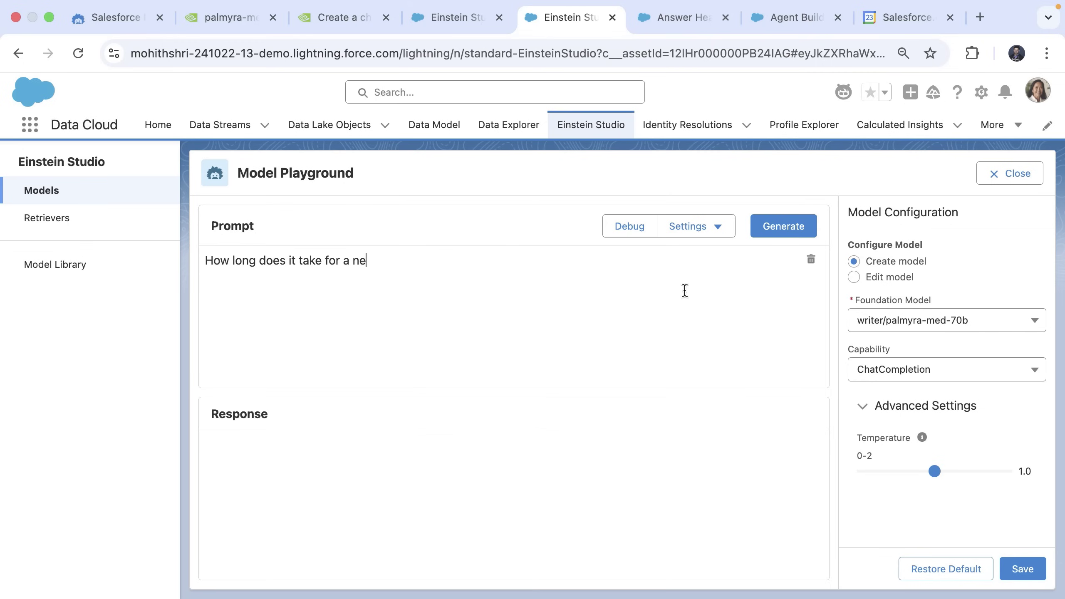
text(wborn jaundice to go away?)
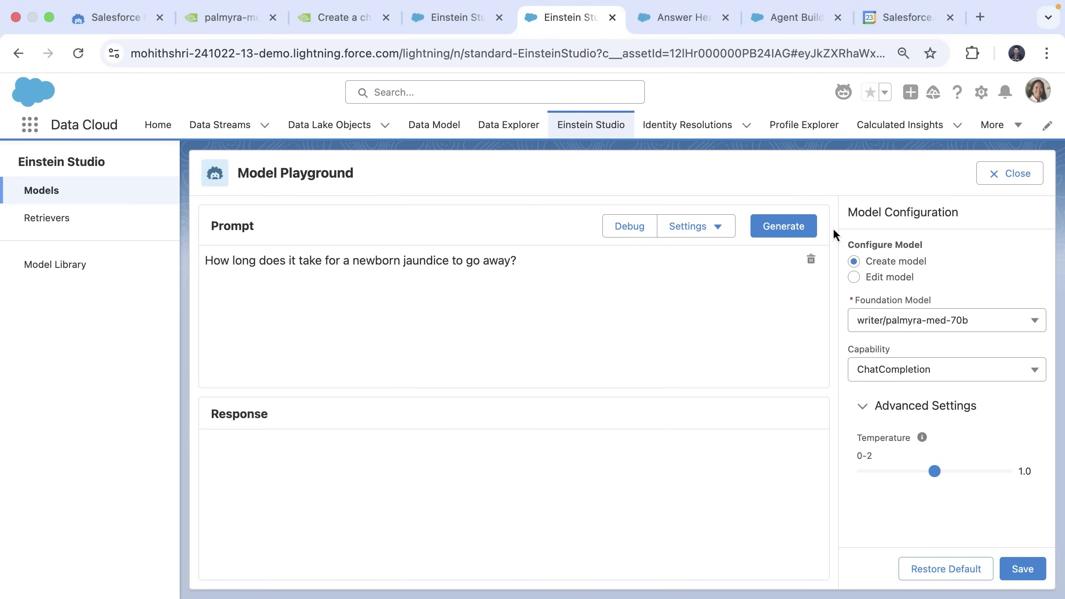
click(787, 228)
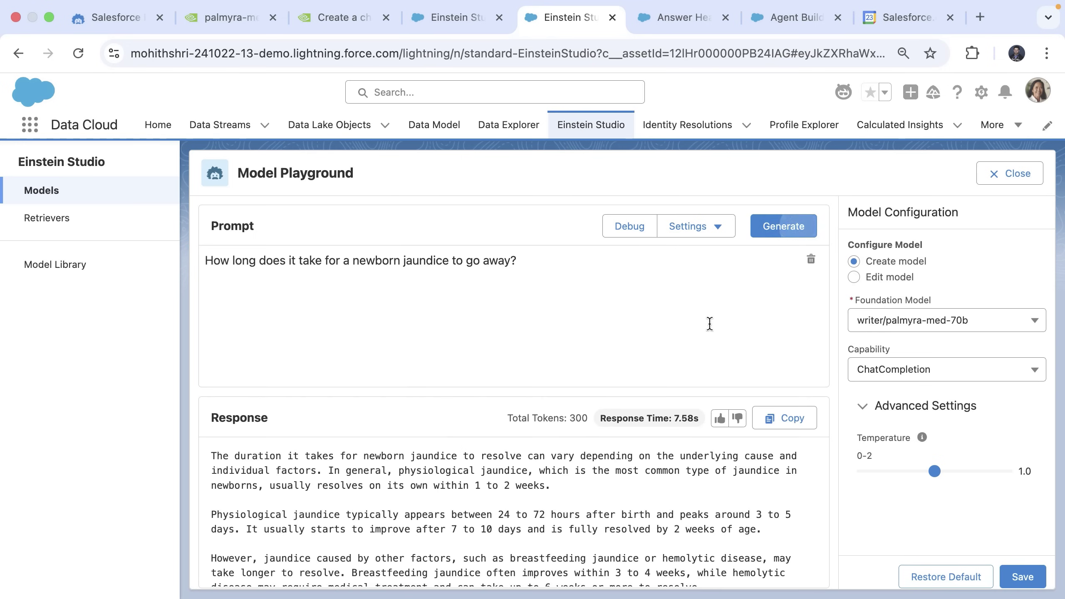
scroll(583, 501, down, 2)
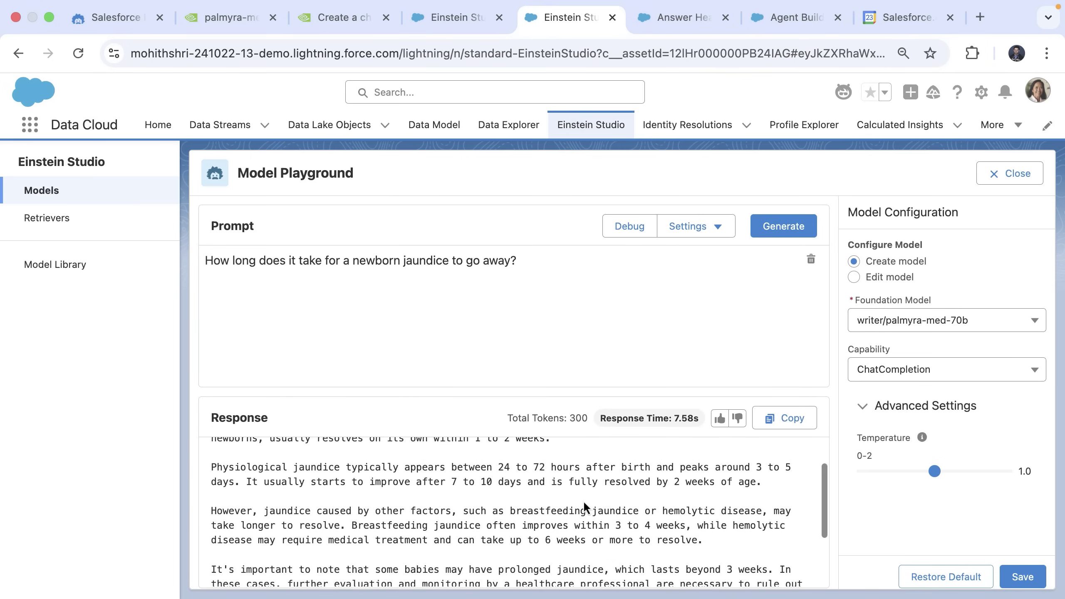
scroll(583, 501, up, 2)
scroll(583, 501, down, 6)
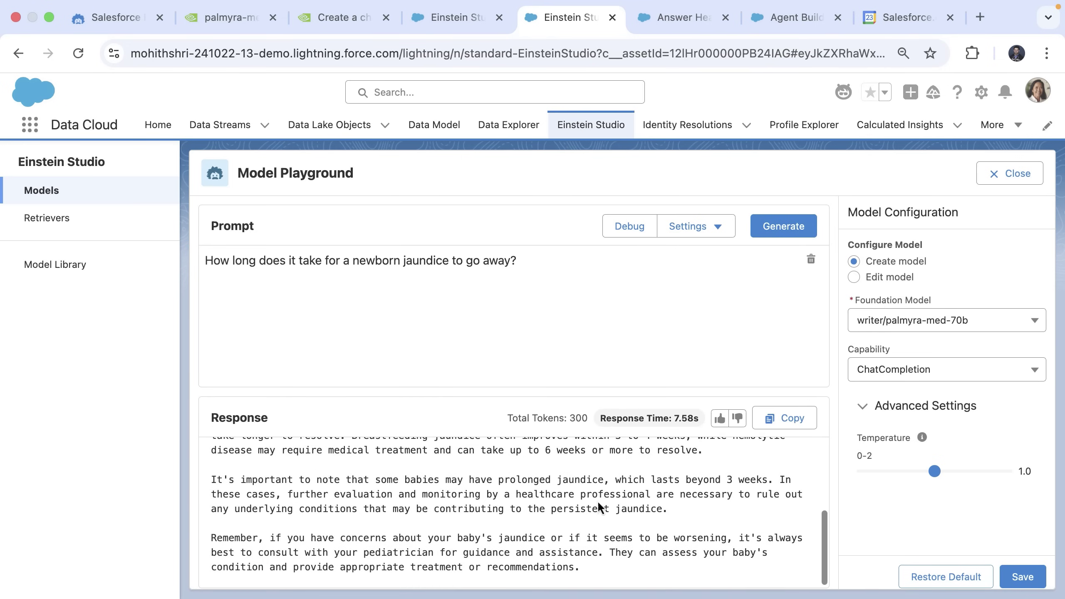
Save the configuration as a new model named writer/palmyra-med-70b and dismiss the success message
click(1020, 579)
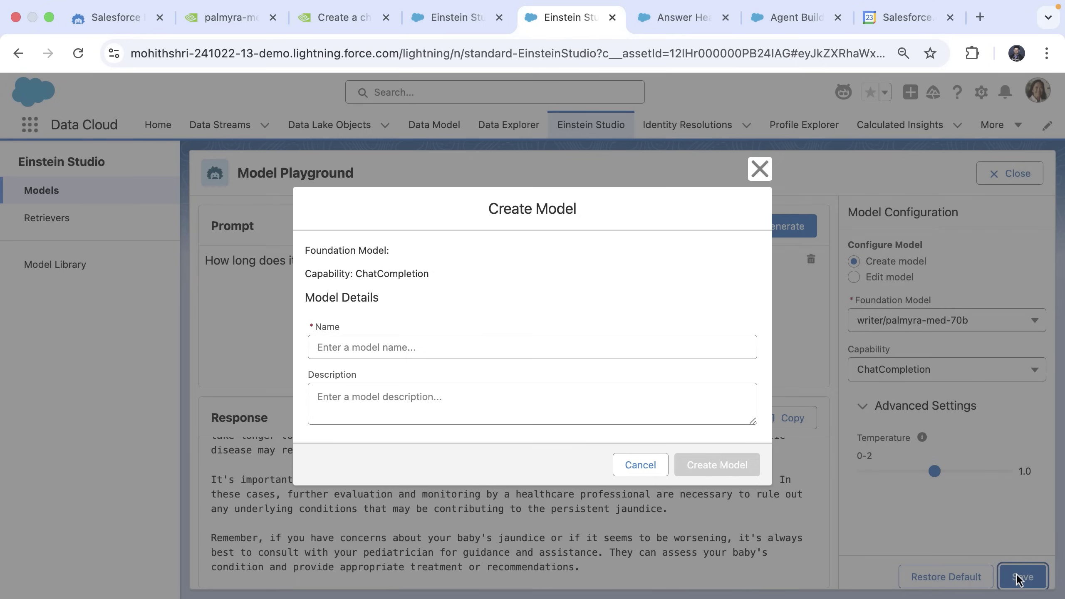
click(380, 346)
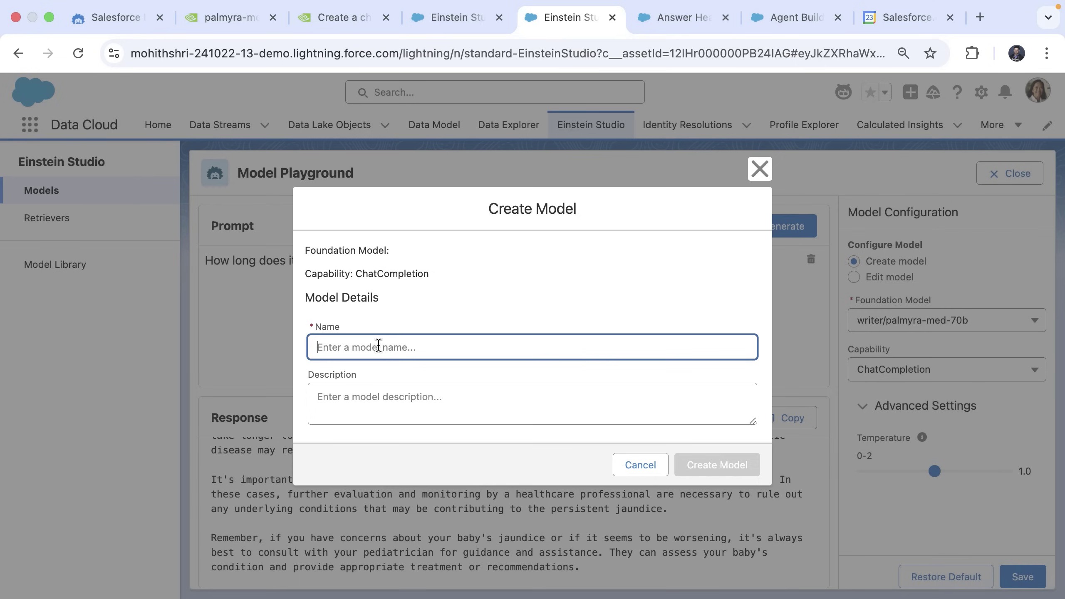
text(writer/palmyra-med-70b)
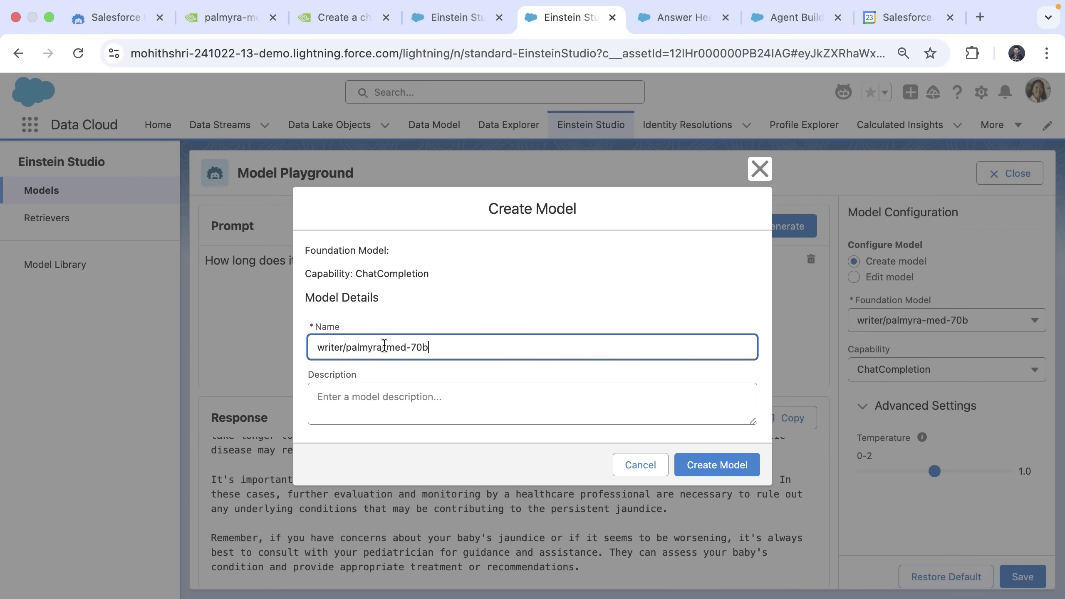
click(707, 464)
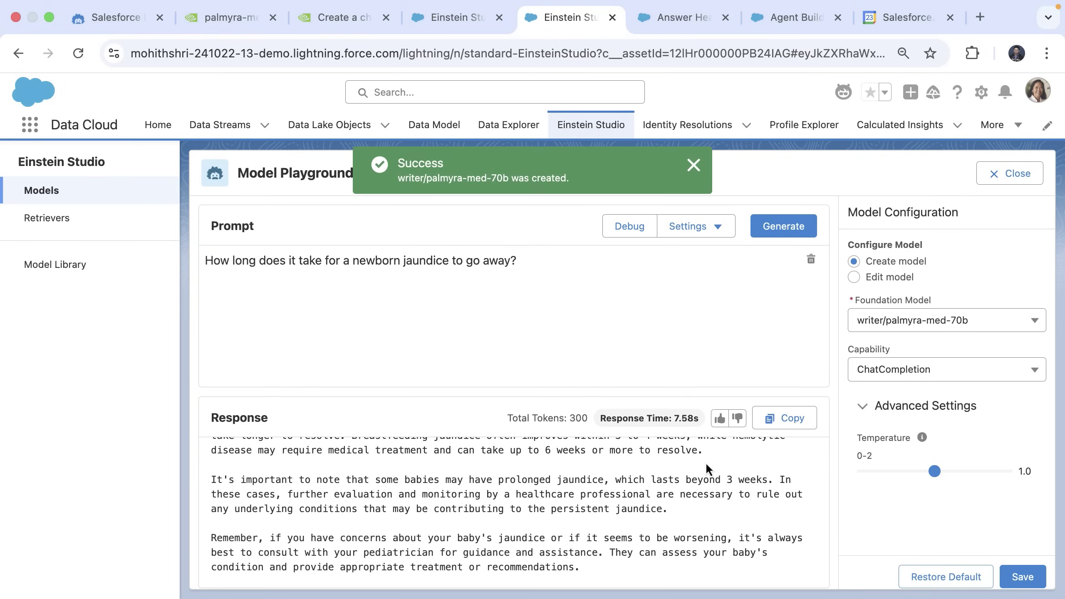
click(693, 165)
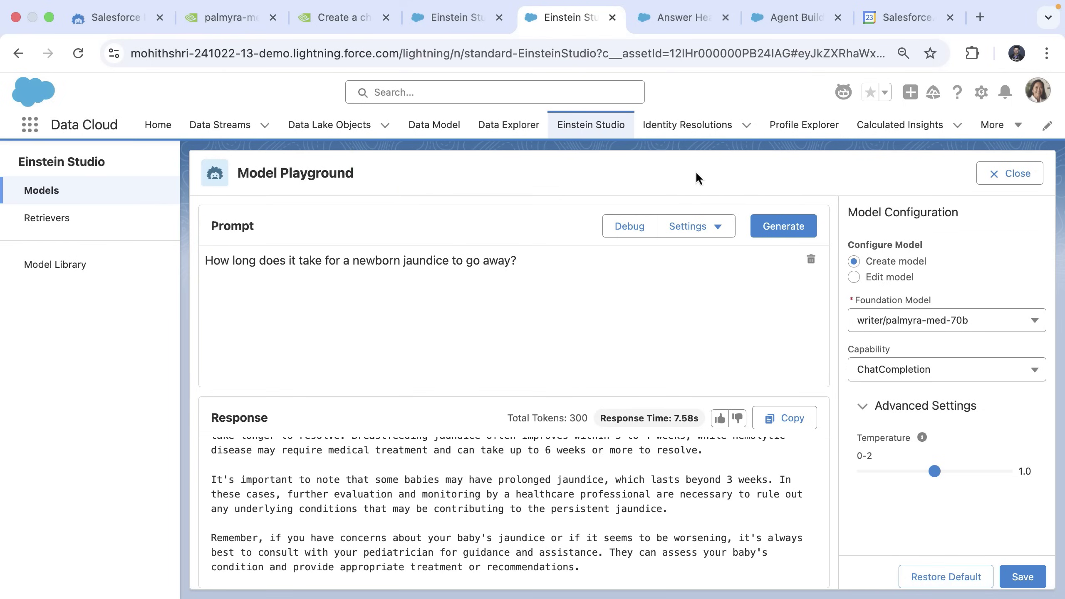
Close the Model Playground and switch to the Prompt Builder template
click(1008, 174)
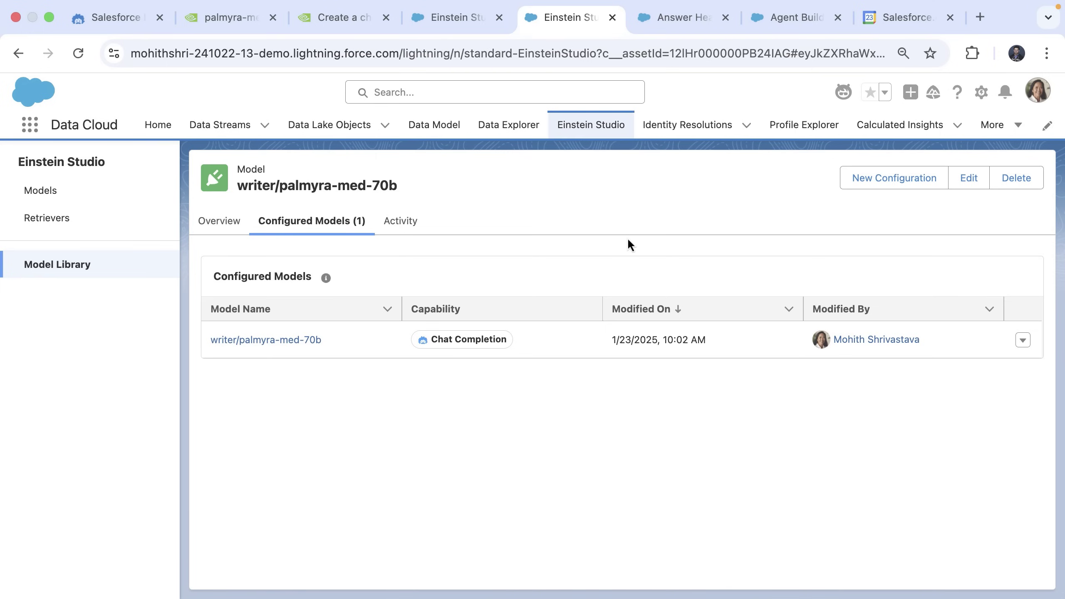
key(ctrl+Tab)
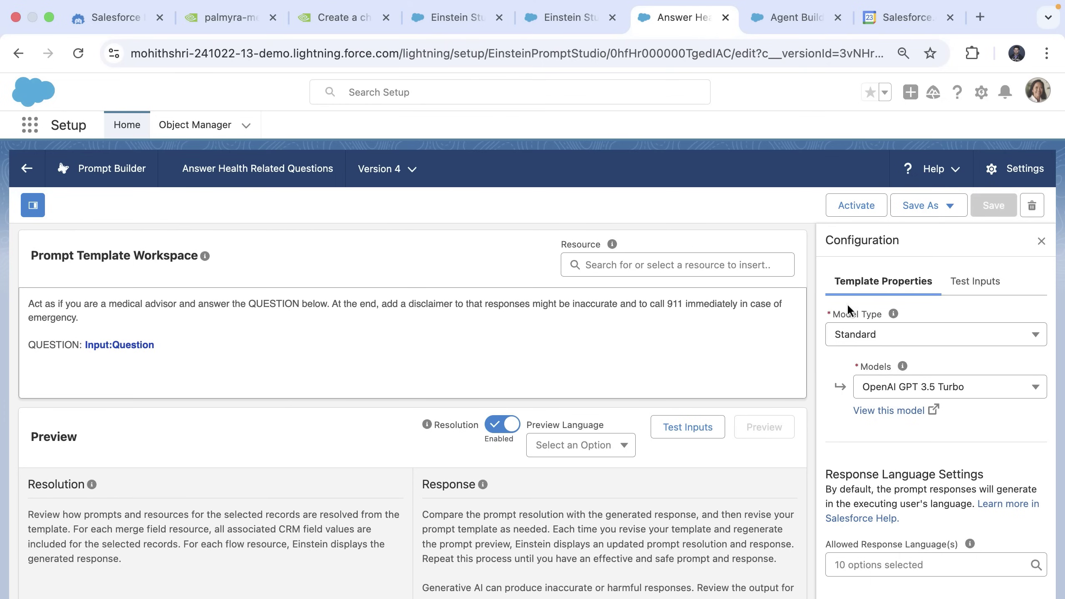
Switch the template to the Custom model writer/palmyra-med-70b, then save and activate Version 4
click(885, 338)
click(881, 393)
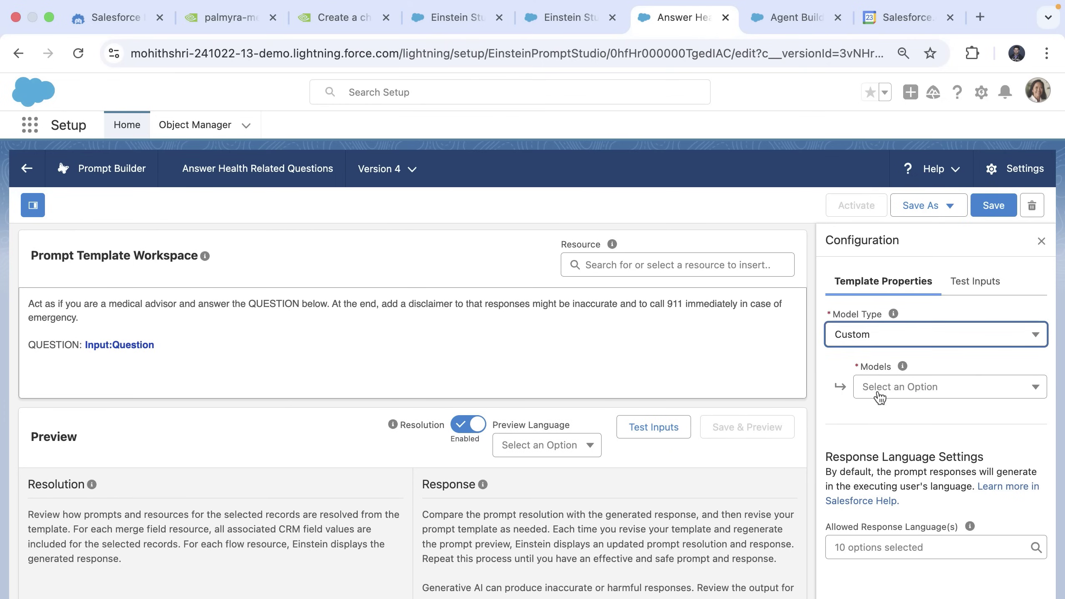
click(893, 391)
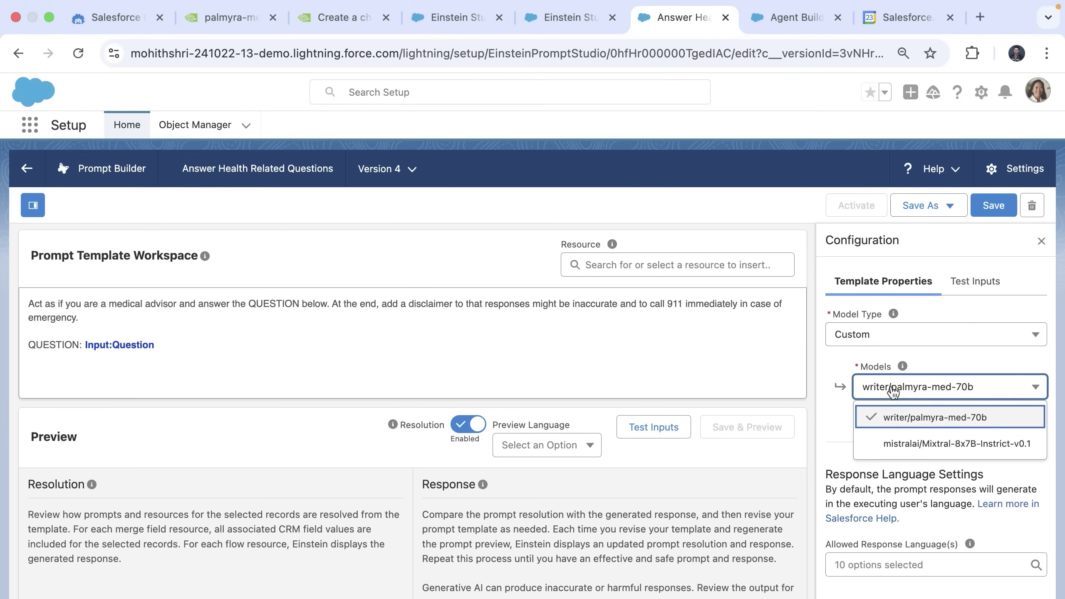
click(903, 418)
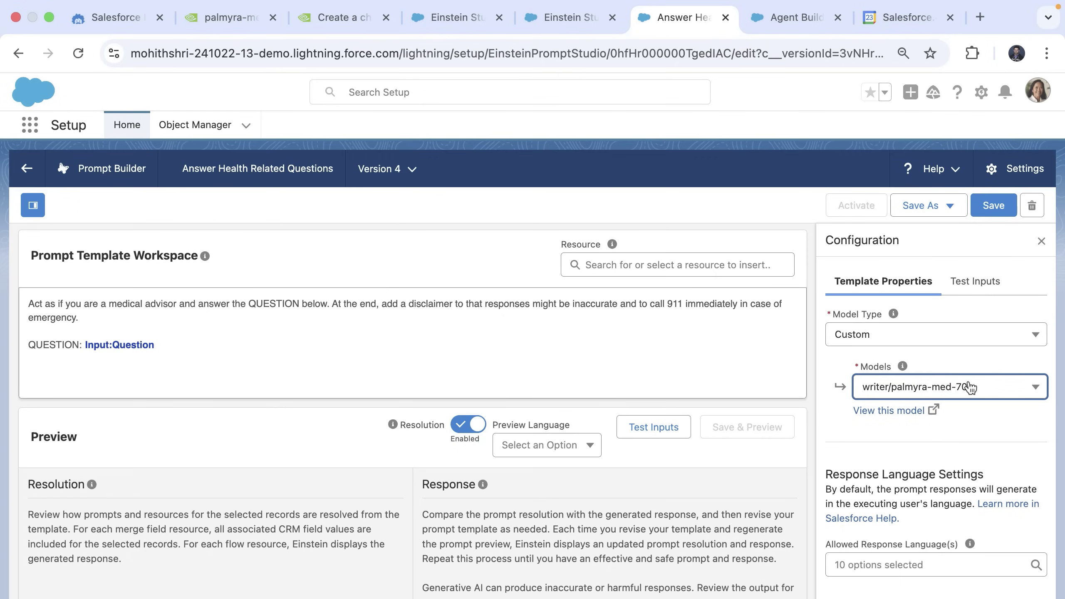
click(992, 209)
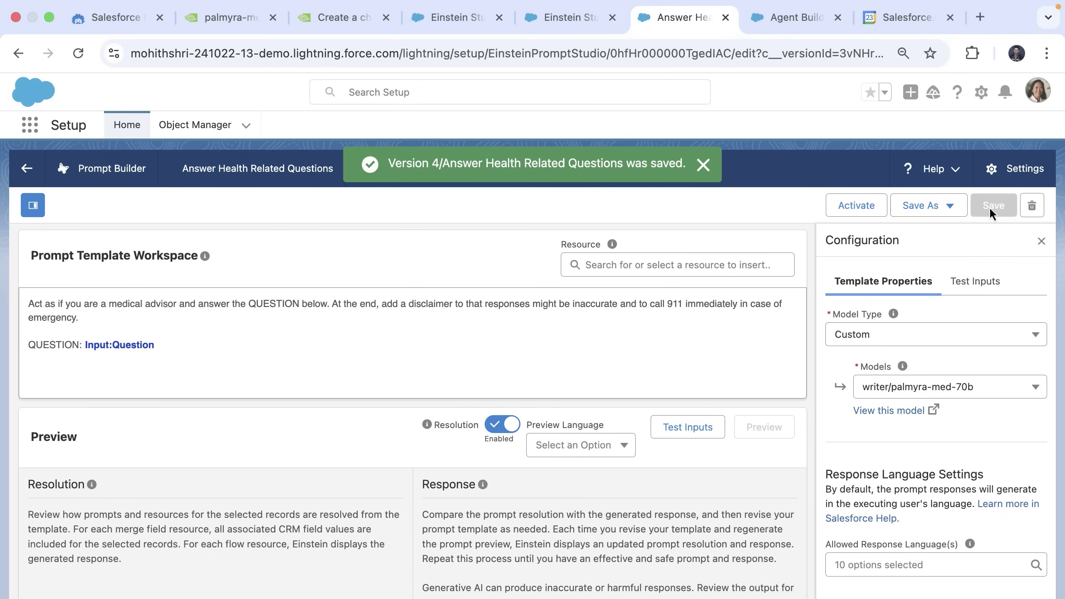
click(866, 206)
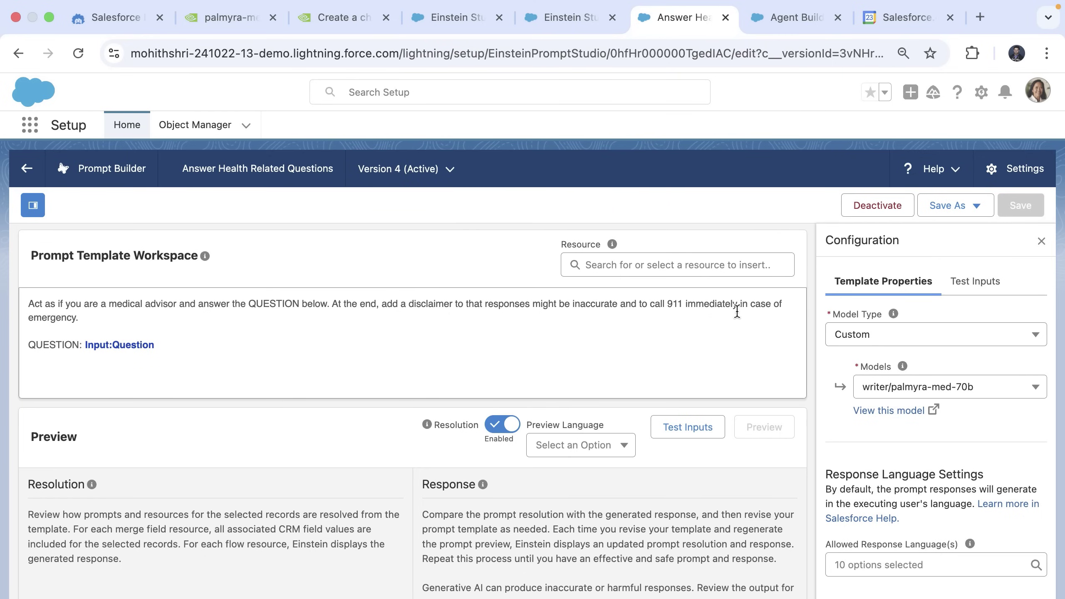
In the agent, start a new action from the topic's Actions list
key(ctrl+Tab)
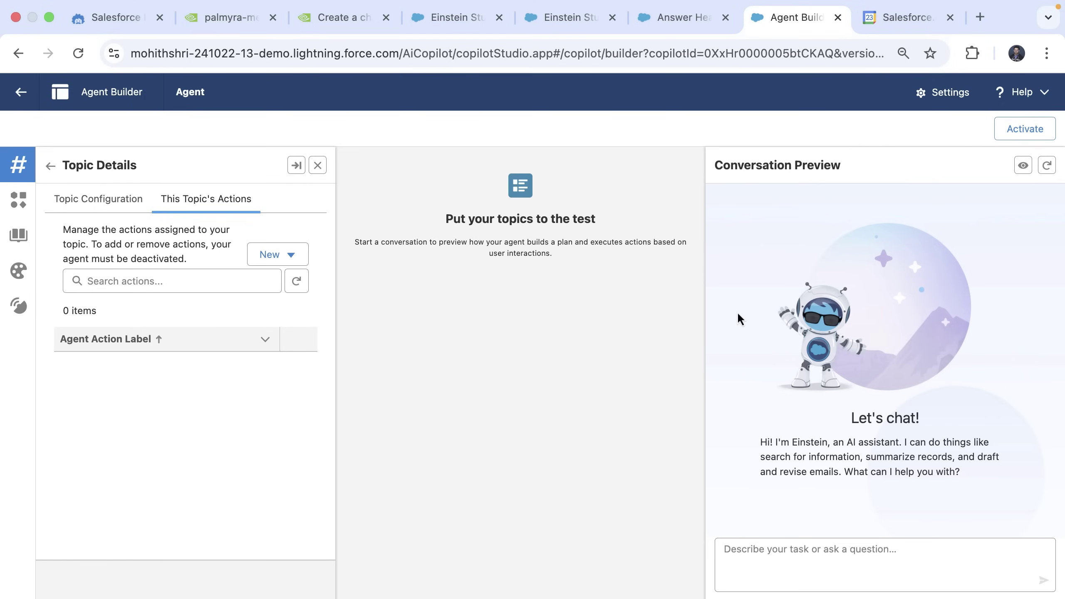
click(98, 199)
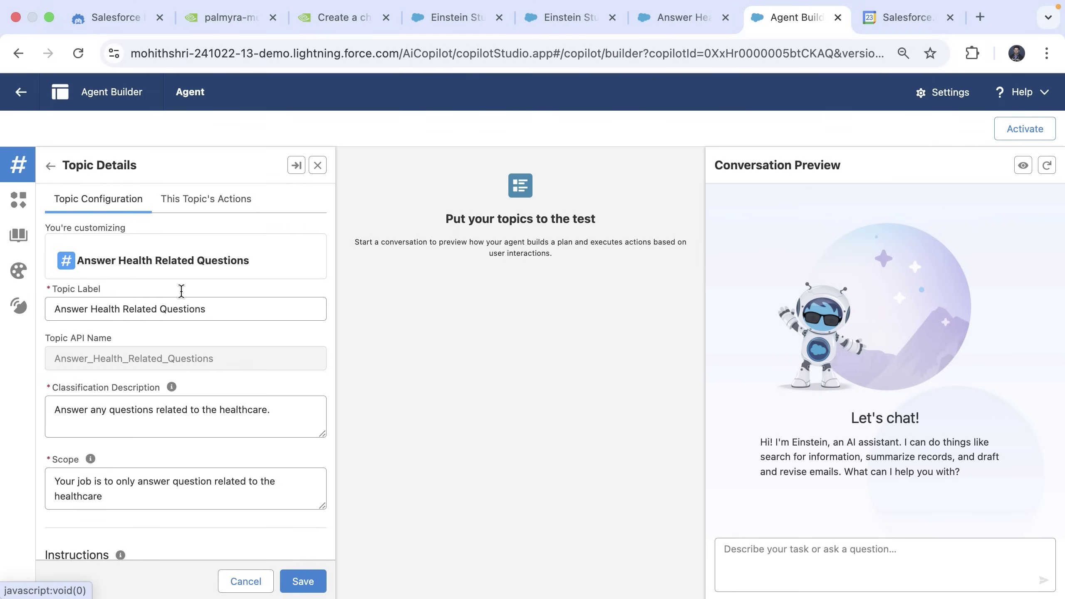
click(214, 207)
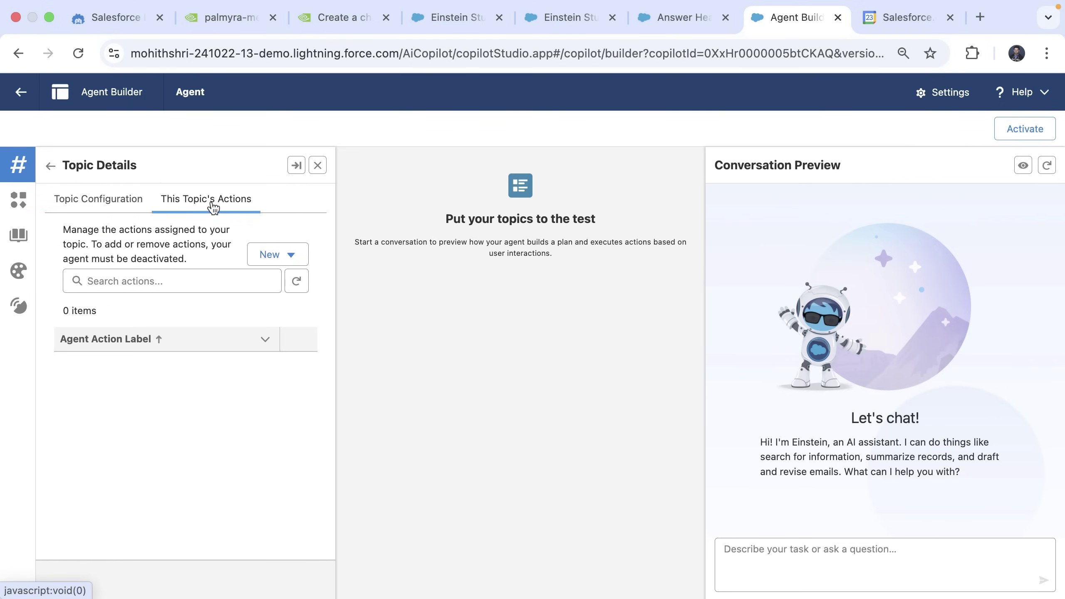
click(268, 252)
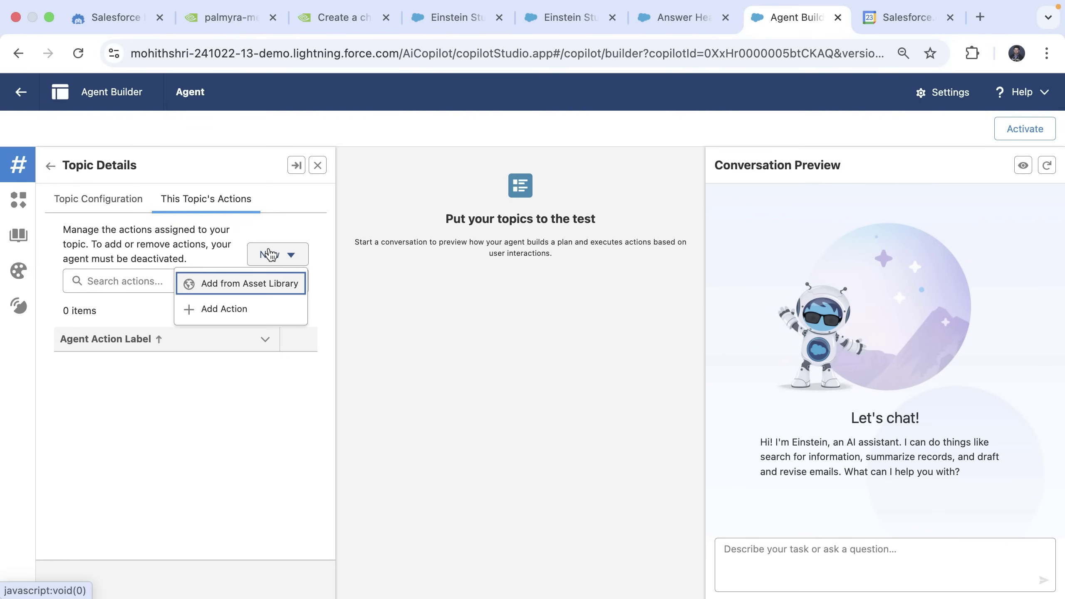
click(237, 312)
Set the action to reference the Answer Health Related Questions prompt template
click(356, 269)
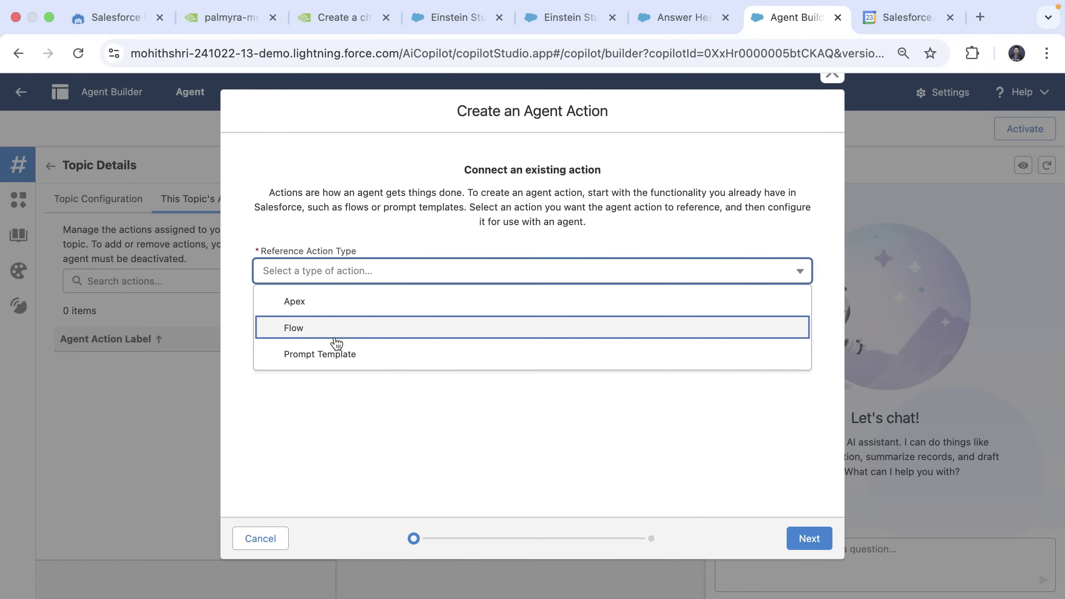
click(331, 355)
click(347, 320)
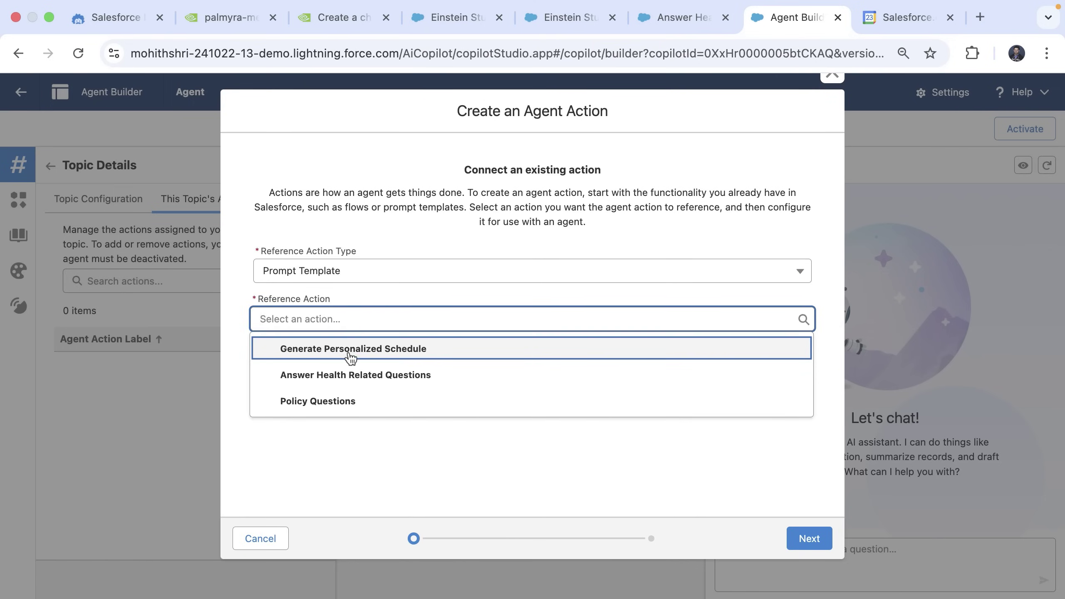
click(347, 380)
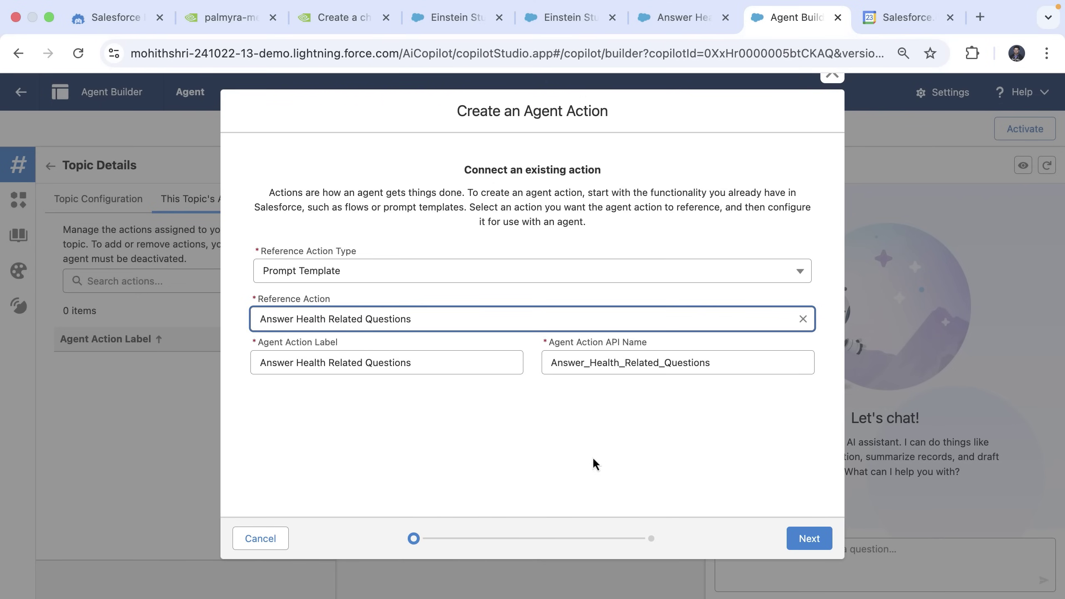
Give the Question input the instructions 'This is the question that requires from the user responsea' and finish the action
click(809, 539)
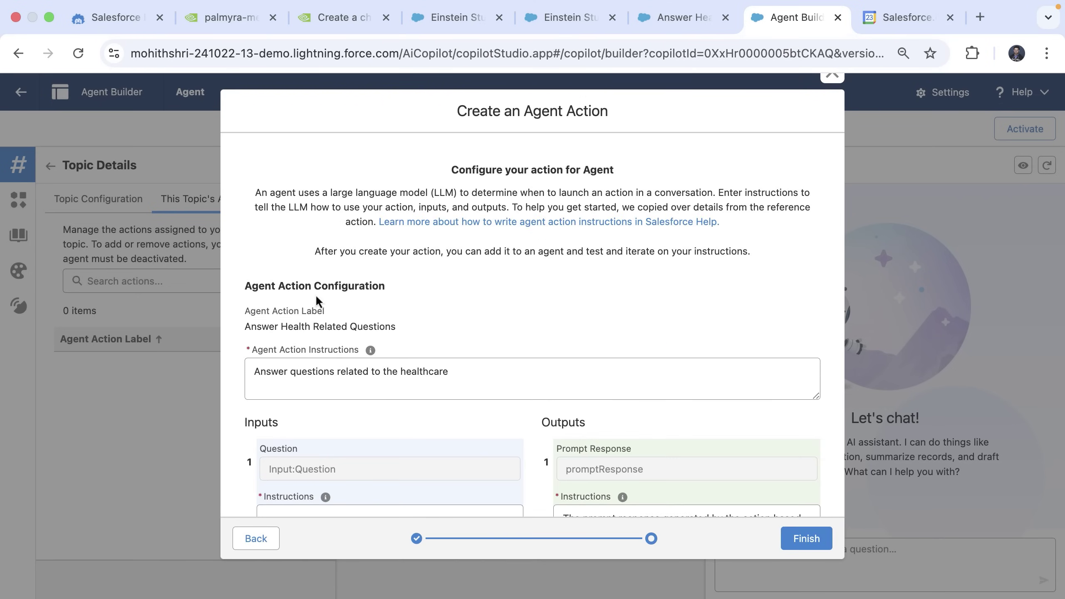
scroll(265, 270, down, 3)
scroll(265, 272, down, 4)
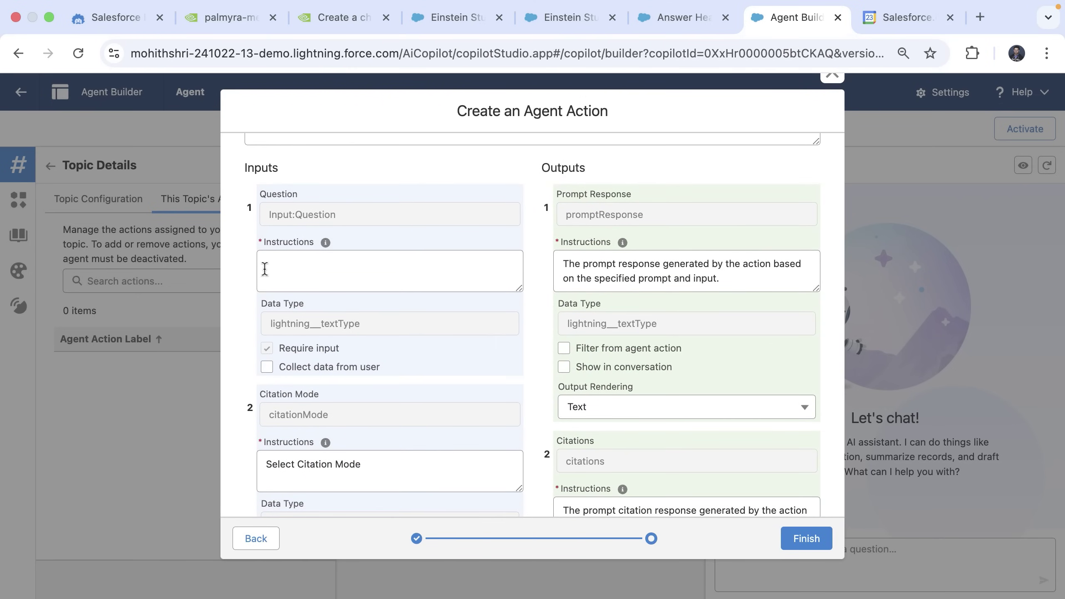
click(265, 269)
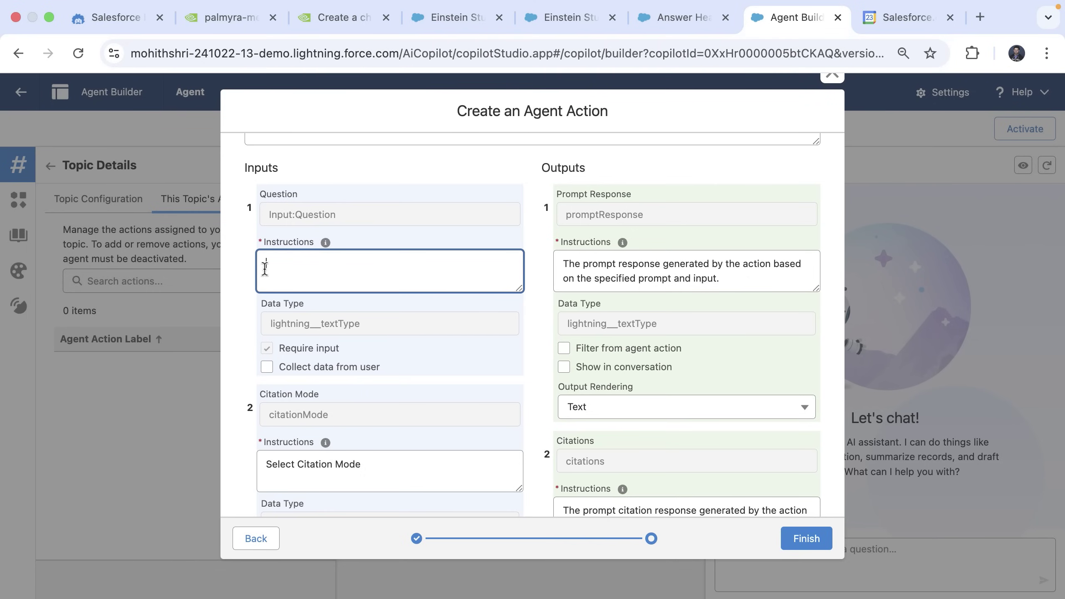
text(This is the question that requi)
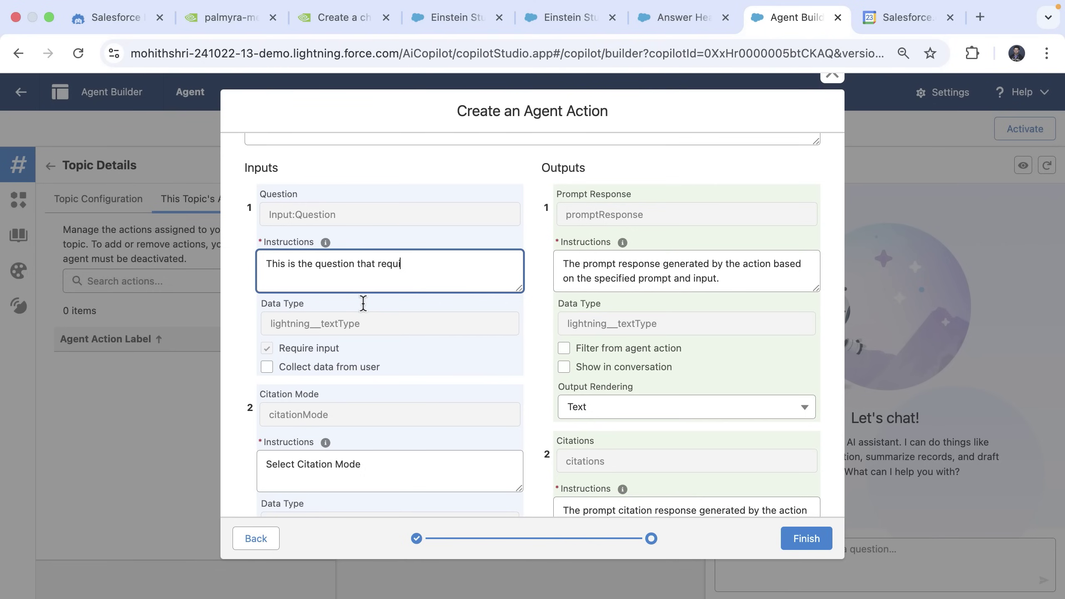
text(res )
text(from the user )
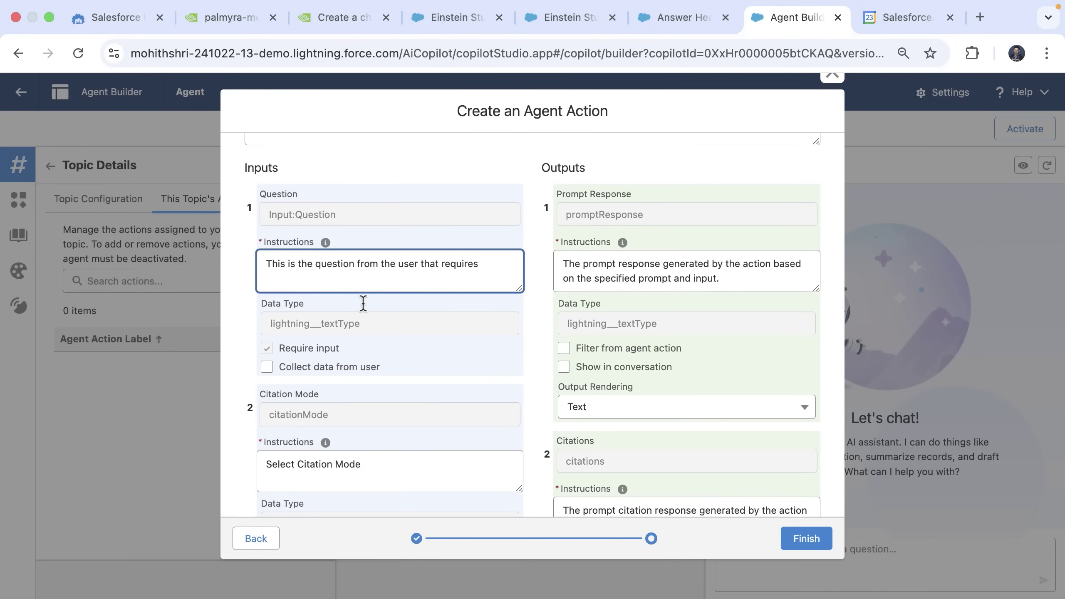
text(response)
text(a)
click(364, 304)
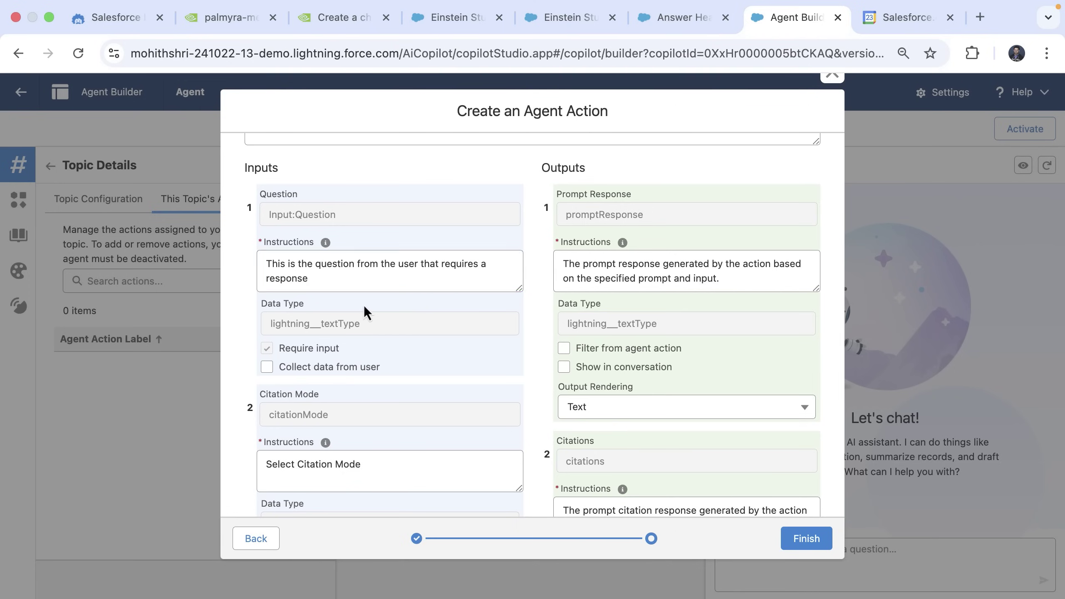
scroll(552, 320, down, 2)
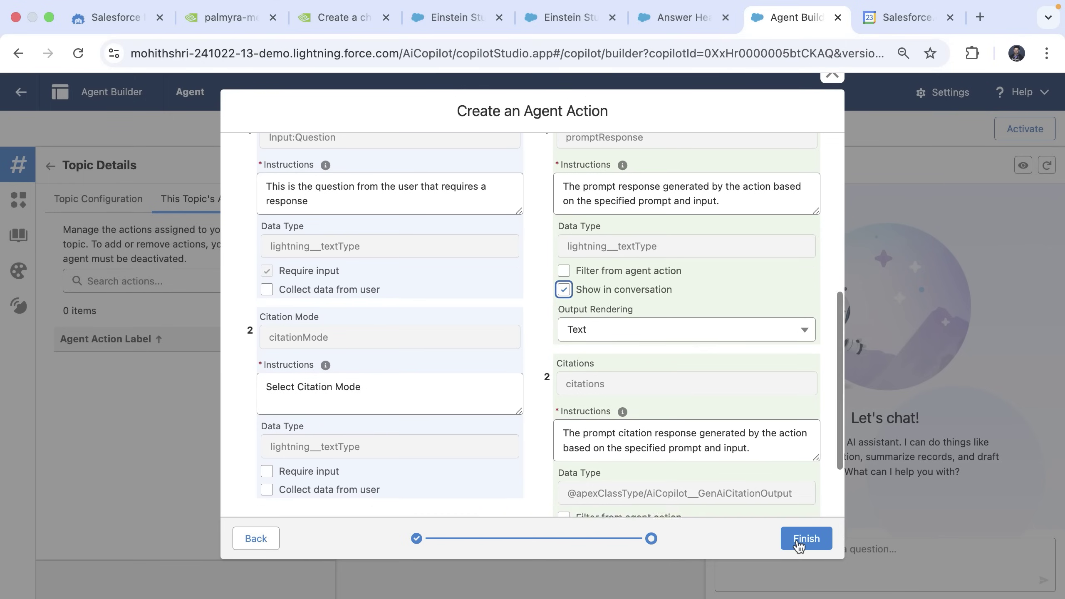
click(806, 538)
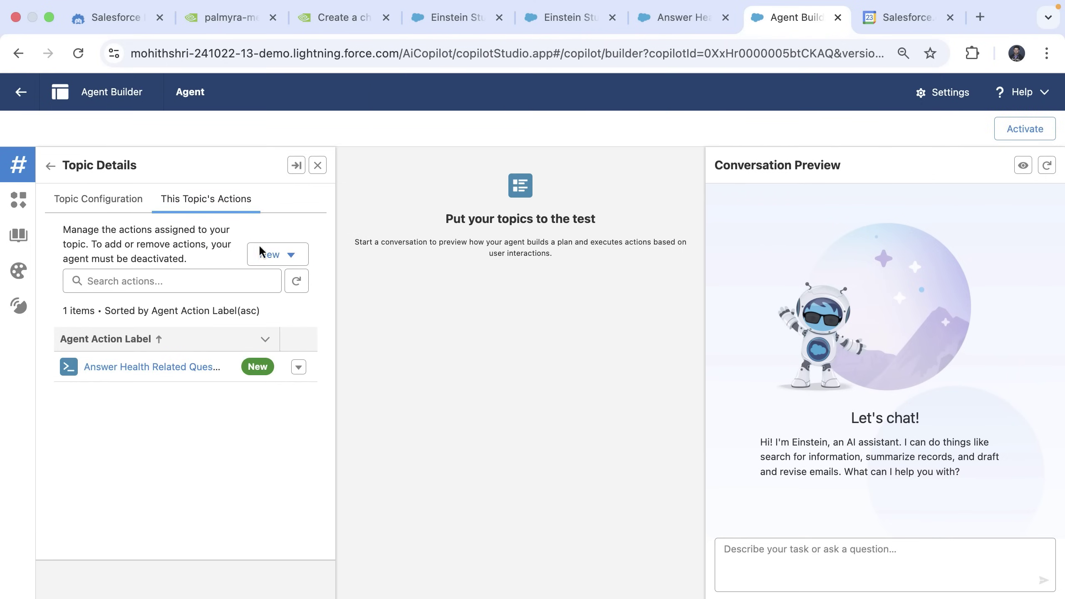
Ask the preview chat 'How long does it take for the new born jaundice to go away'
click(737, 553)
text(How long d)
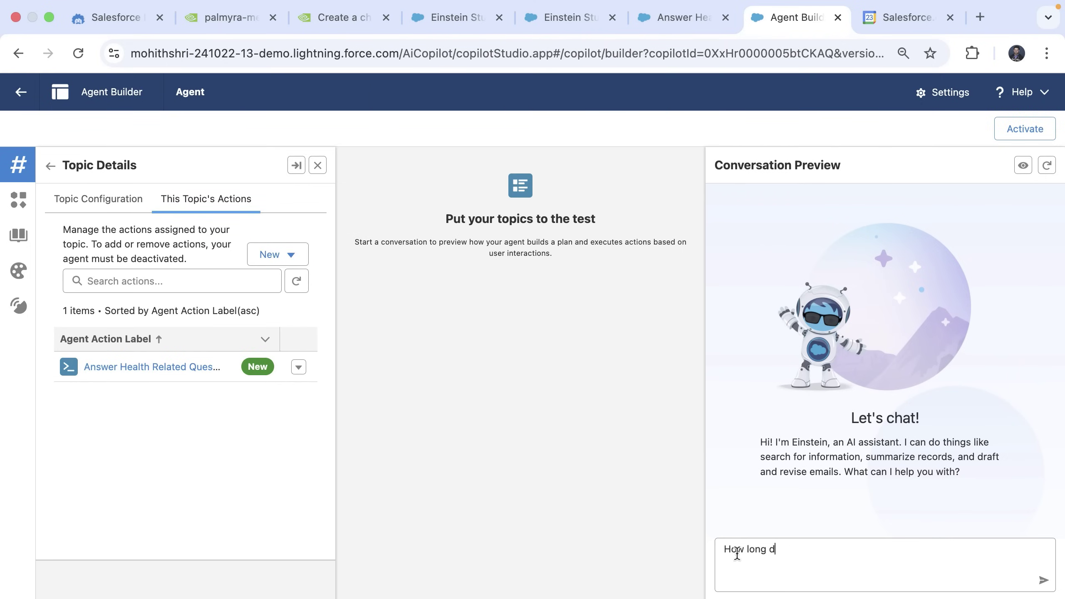
text(oes it take for the new born)
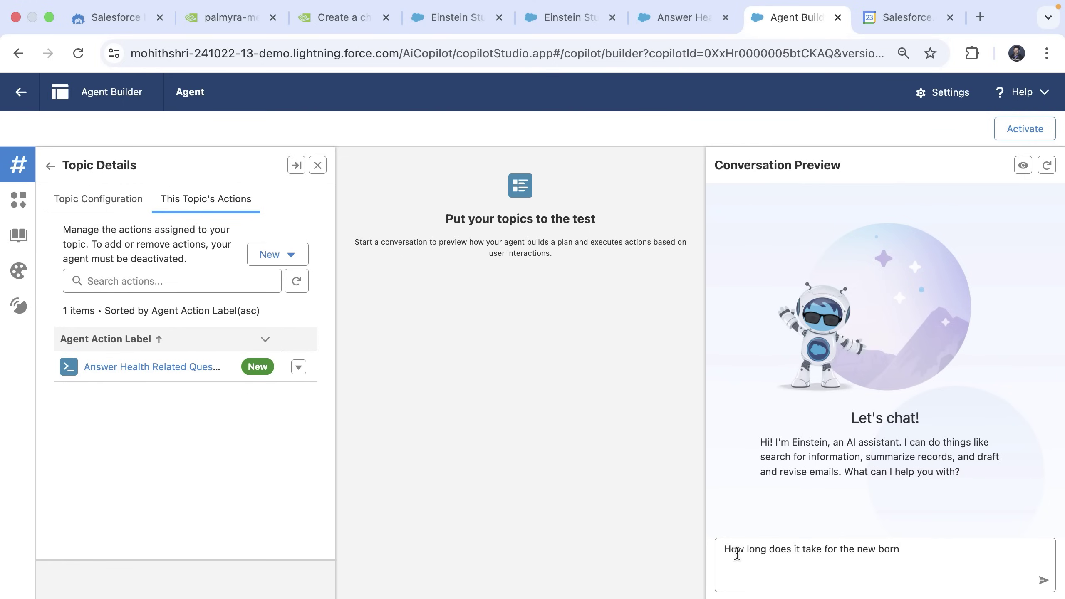
text( jaundice to go away?)
key(Return)
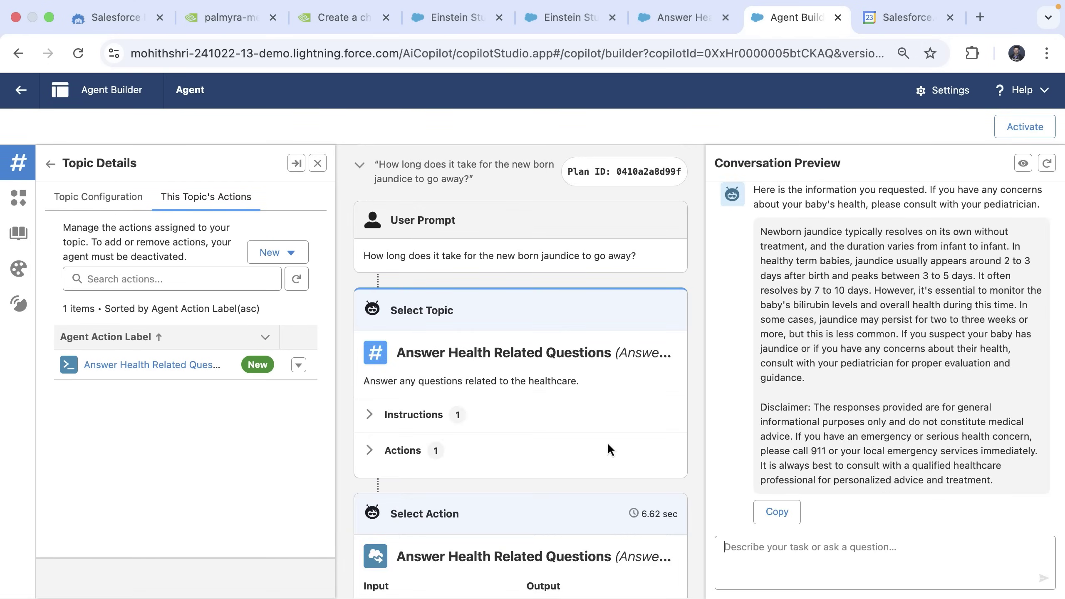
scroll(608, 444, down, 1)
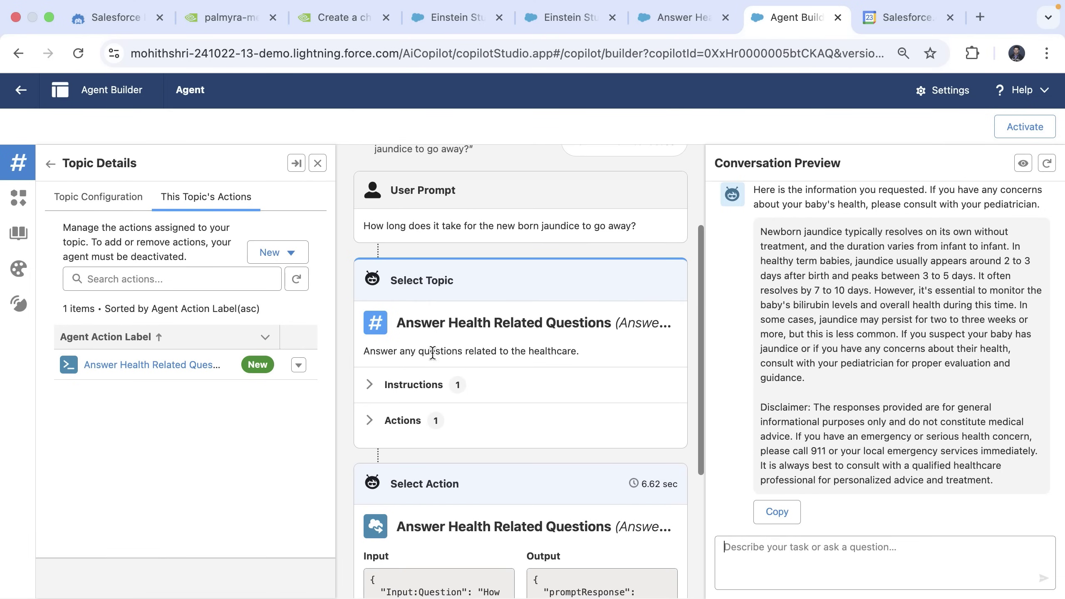
scroll(509, 443, down, 5)
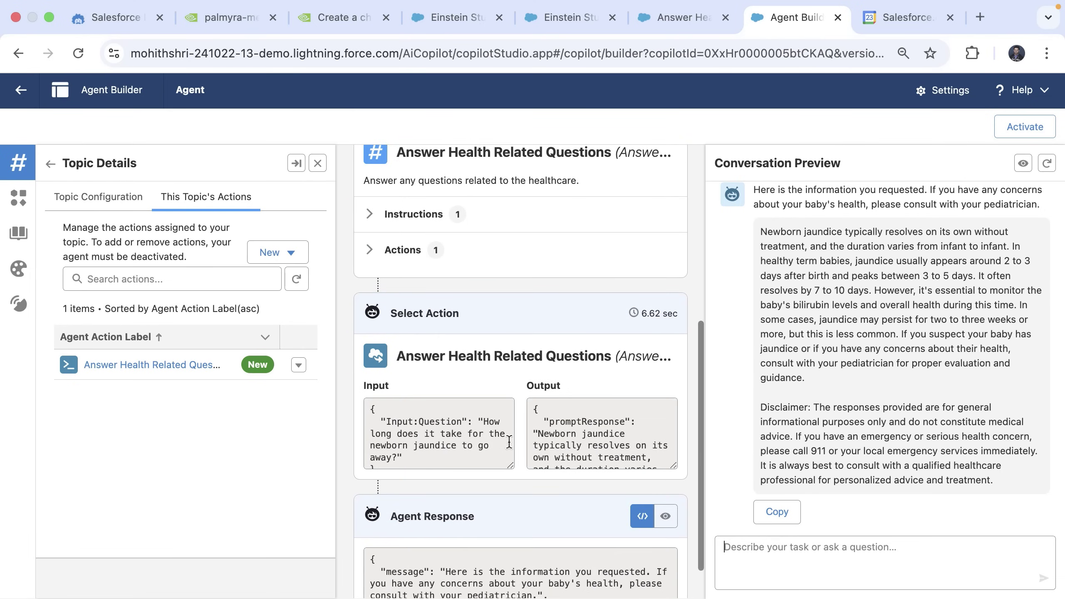